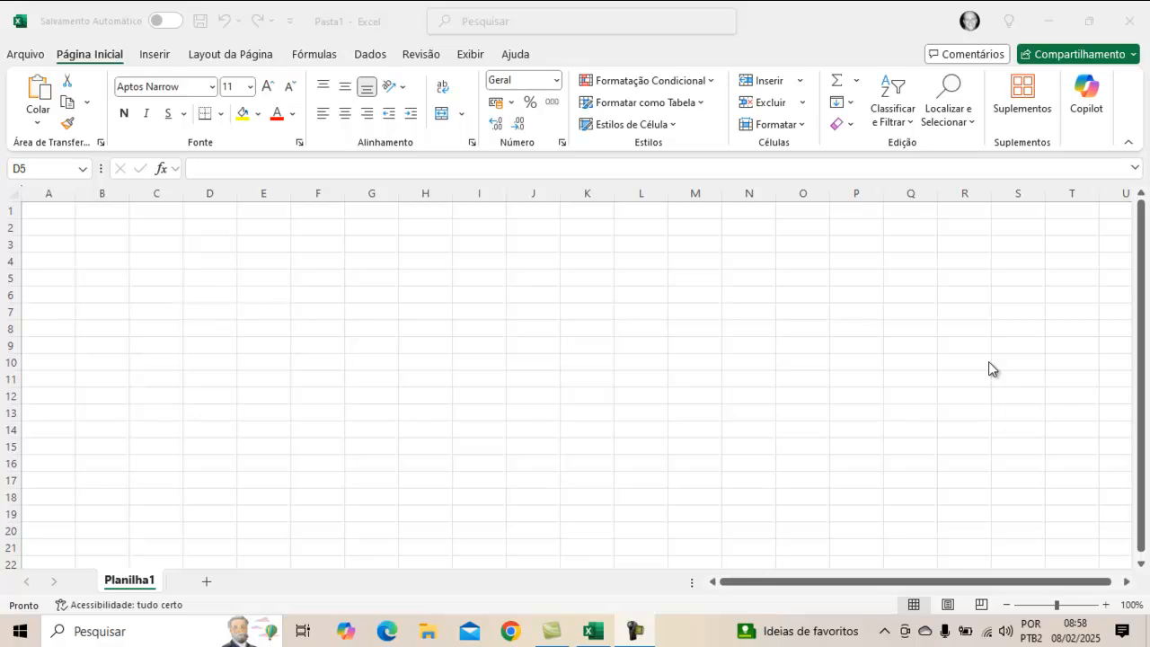
pyautogui.click(62, 209)
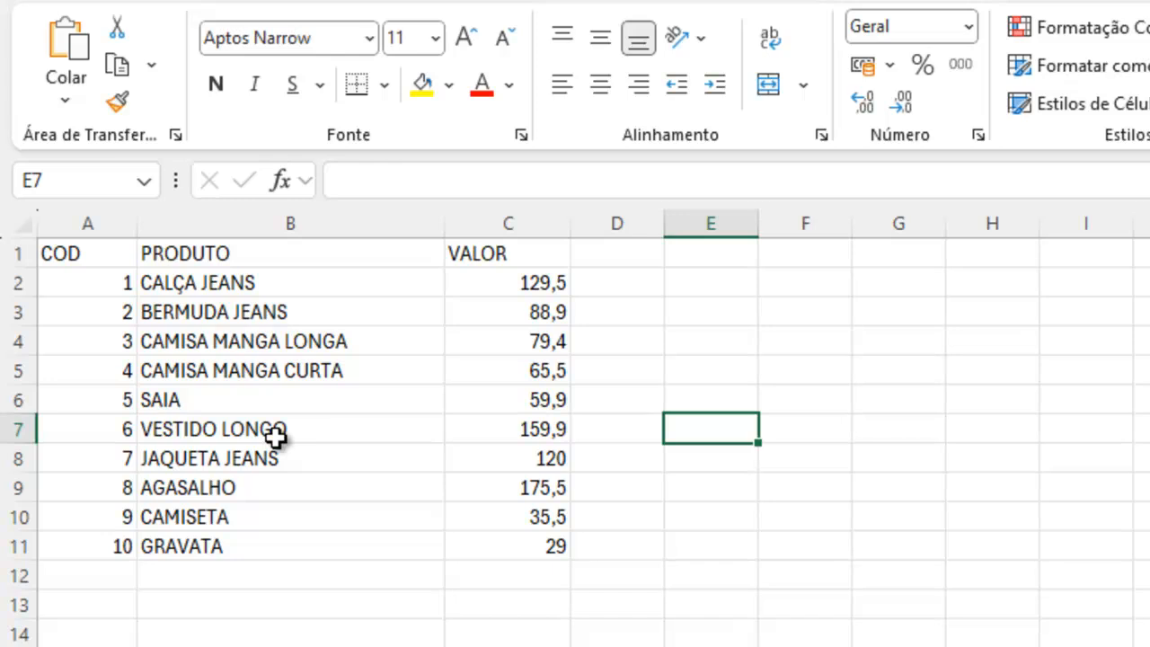
# Format the product prices in C2:C11 as Moeda with the R$ symbol and two decimal places.
pyautogui.moveTo(521, 280); pyautogui.dragTo(517, 545)
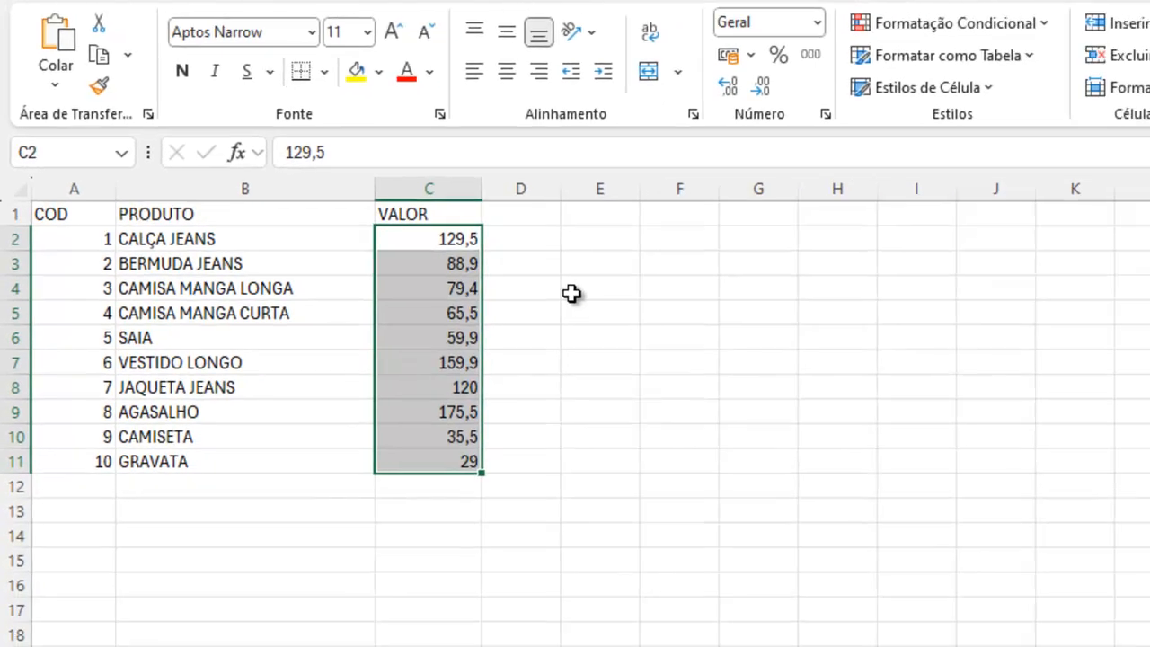
pyautogui.hotkey('ctrl', '1')
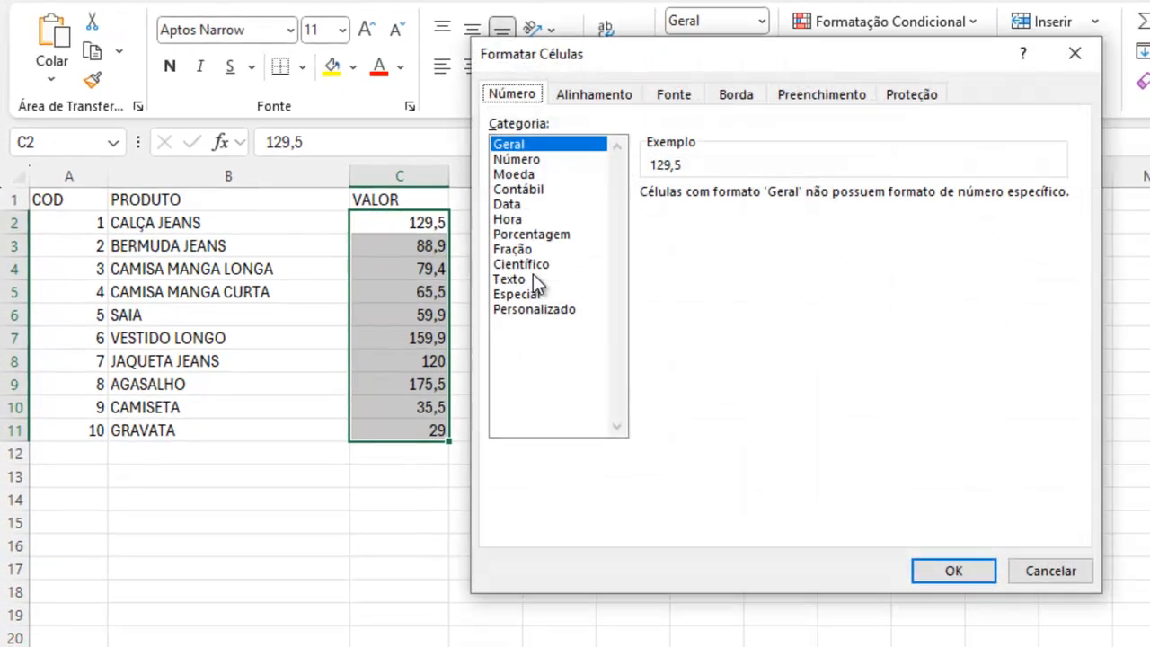
pyautogui.click(518, 177)
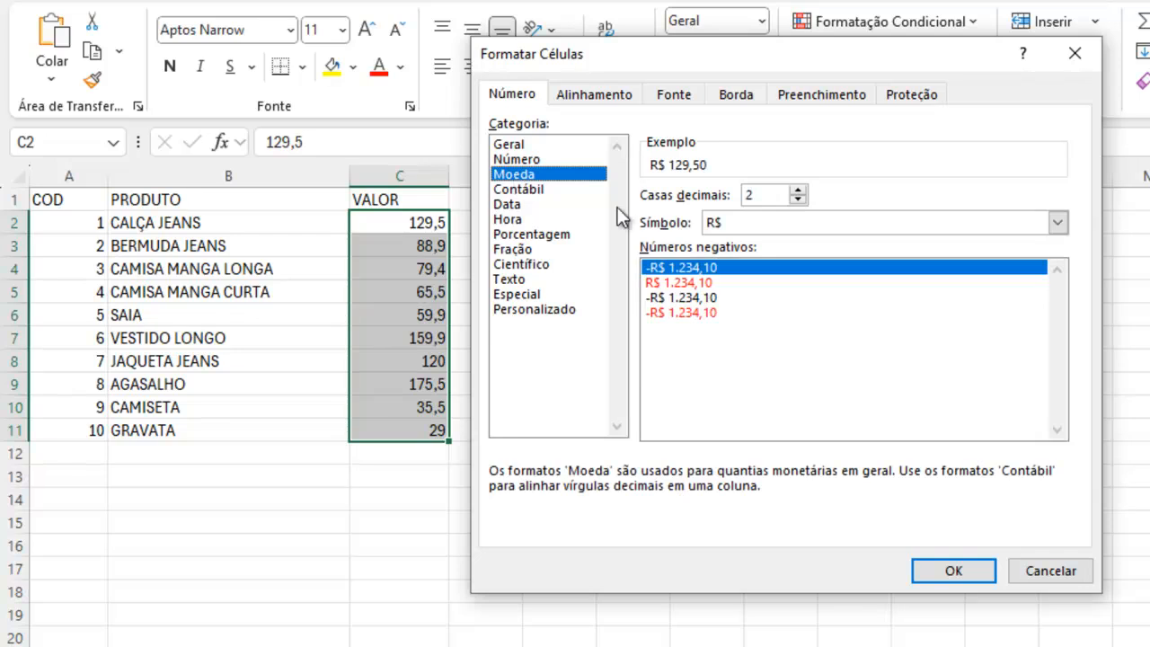
pyautogui.click(931, 561)
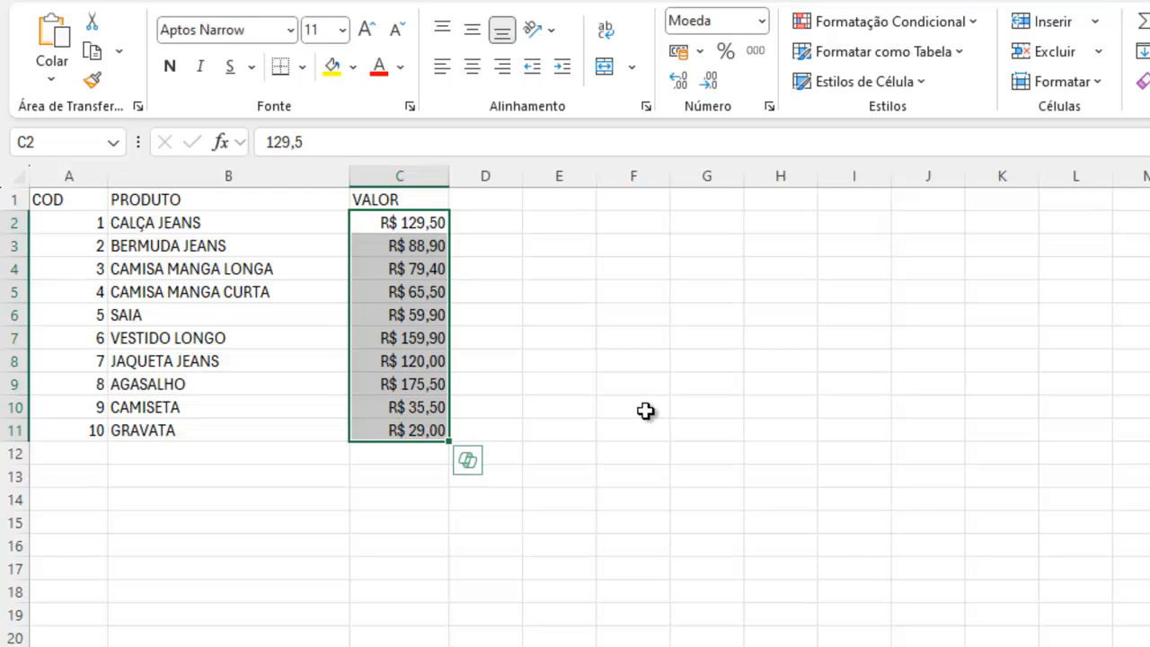
# Enter the increase rate 12,5% in cell D1, beside the VALOR header.
pyautogui.click(509, 194)
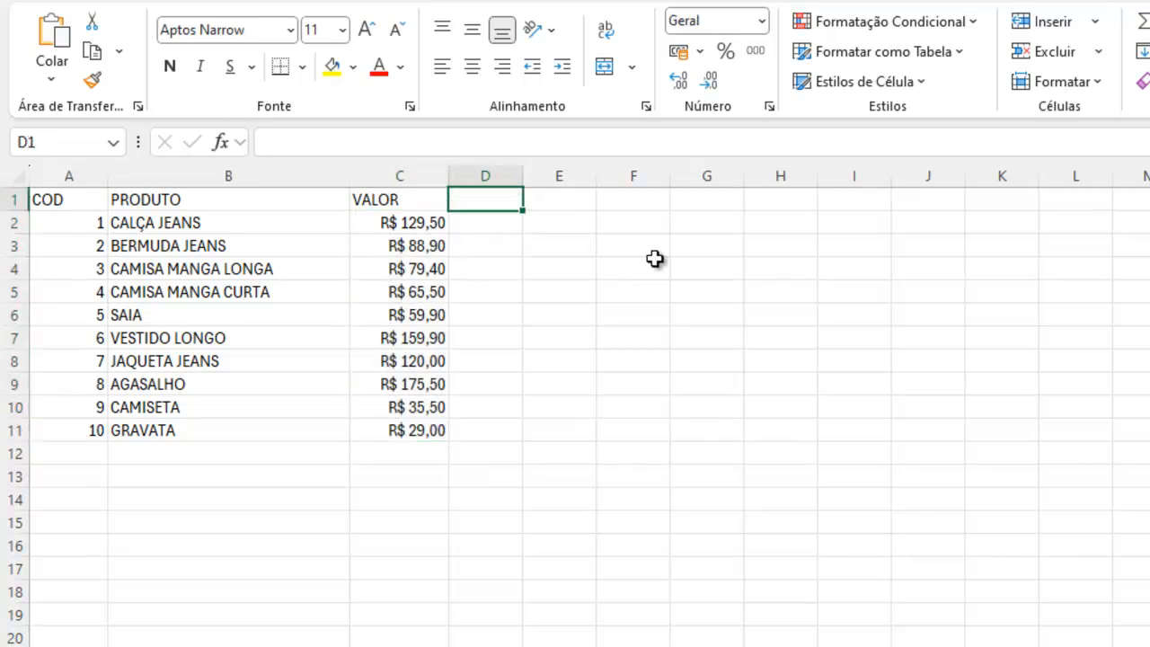
pyautogui.write('12,5')
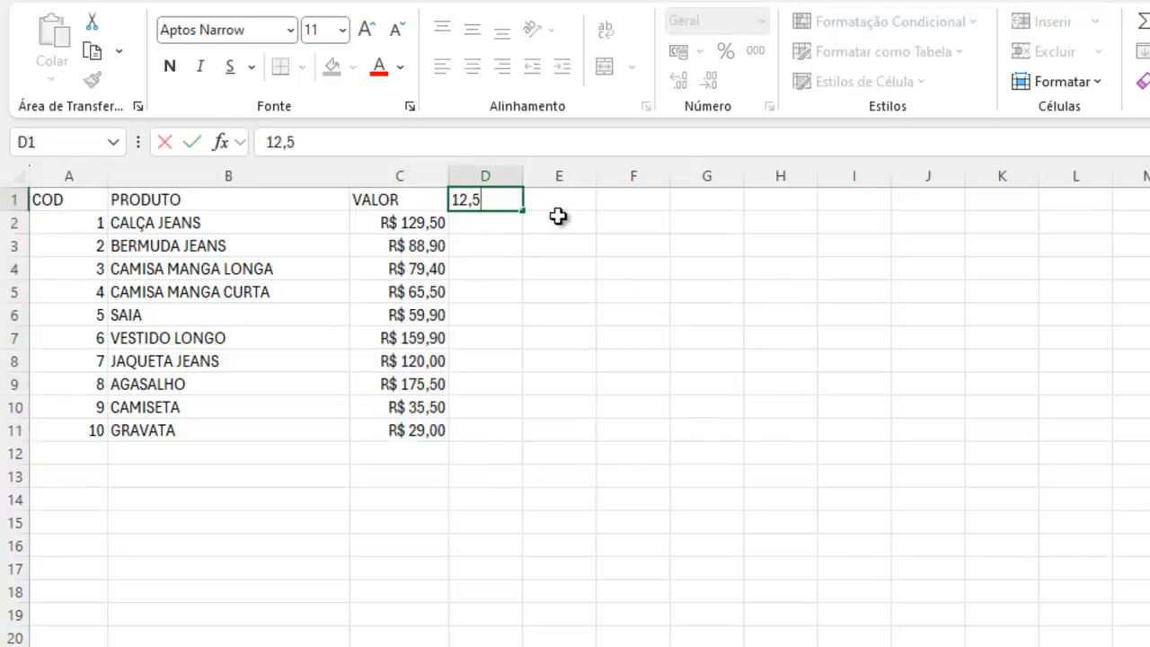
pyautogui.write('%')
pyautogui.press('Return')
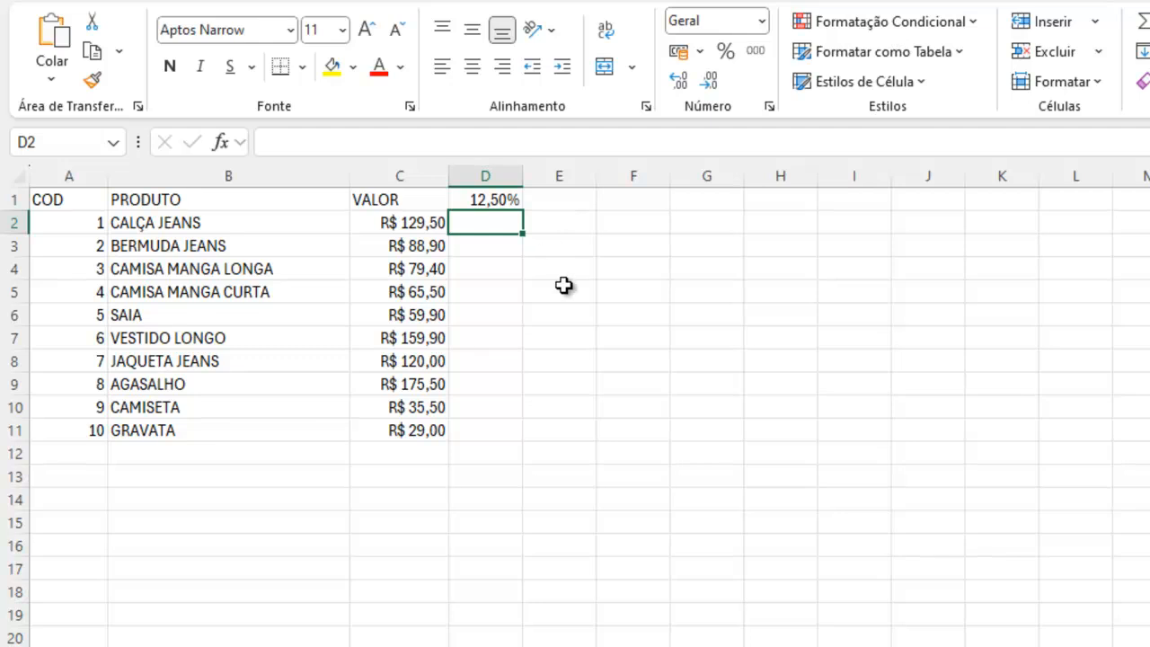
# Calculate the increase for CALÇA JEANS in D2 with the formula =C2*D1.
pyautogui.write('=')
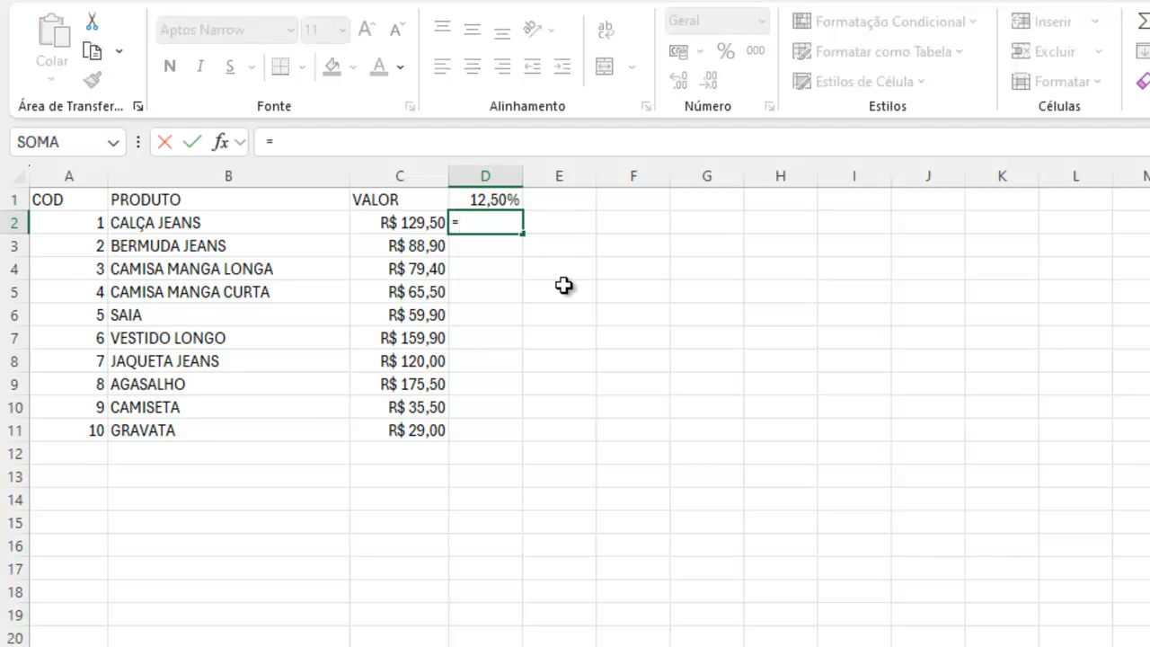
pyautogui.click(424, 223)
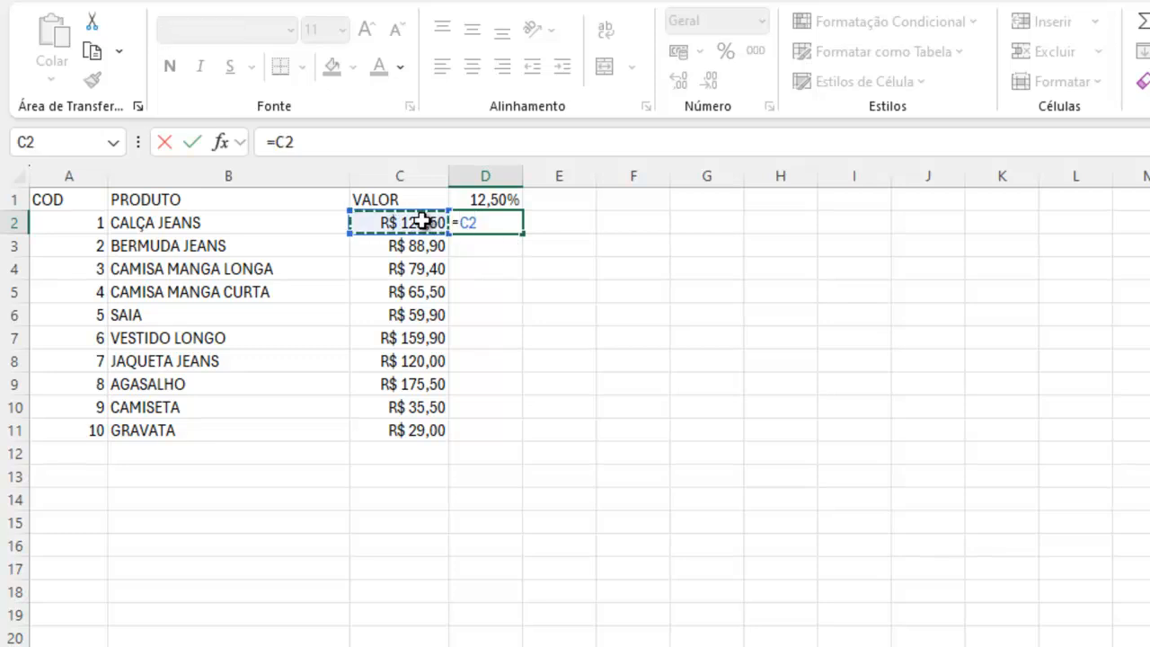
pyautogui.write('*')
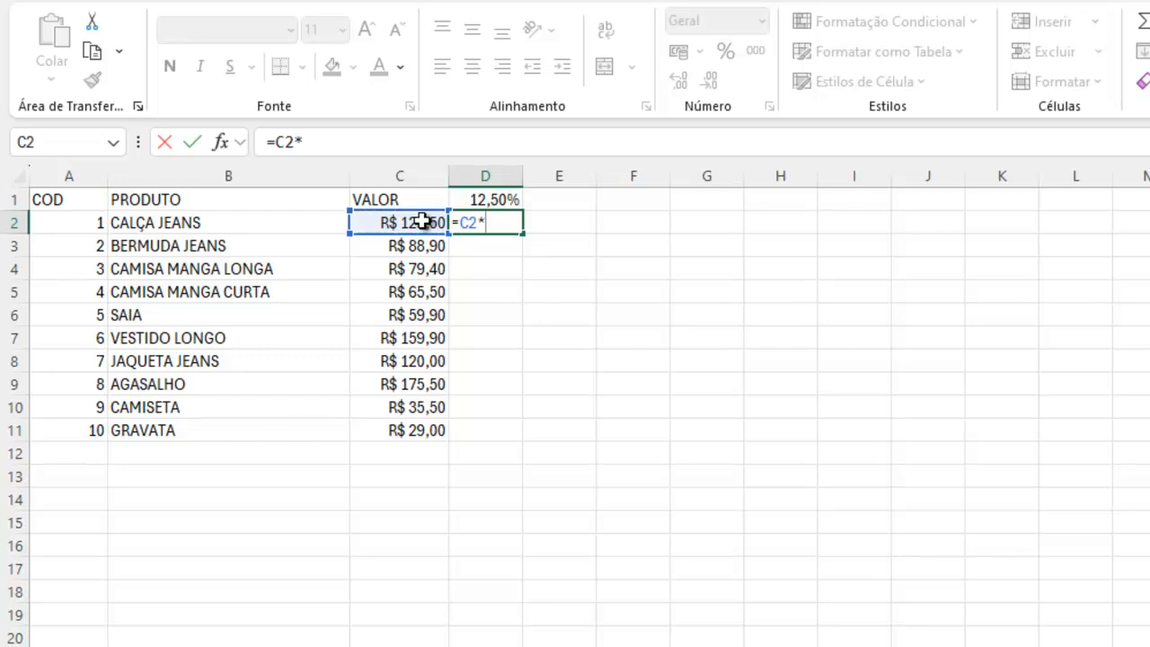
pyautogui.click(490, 196)
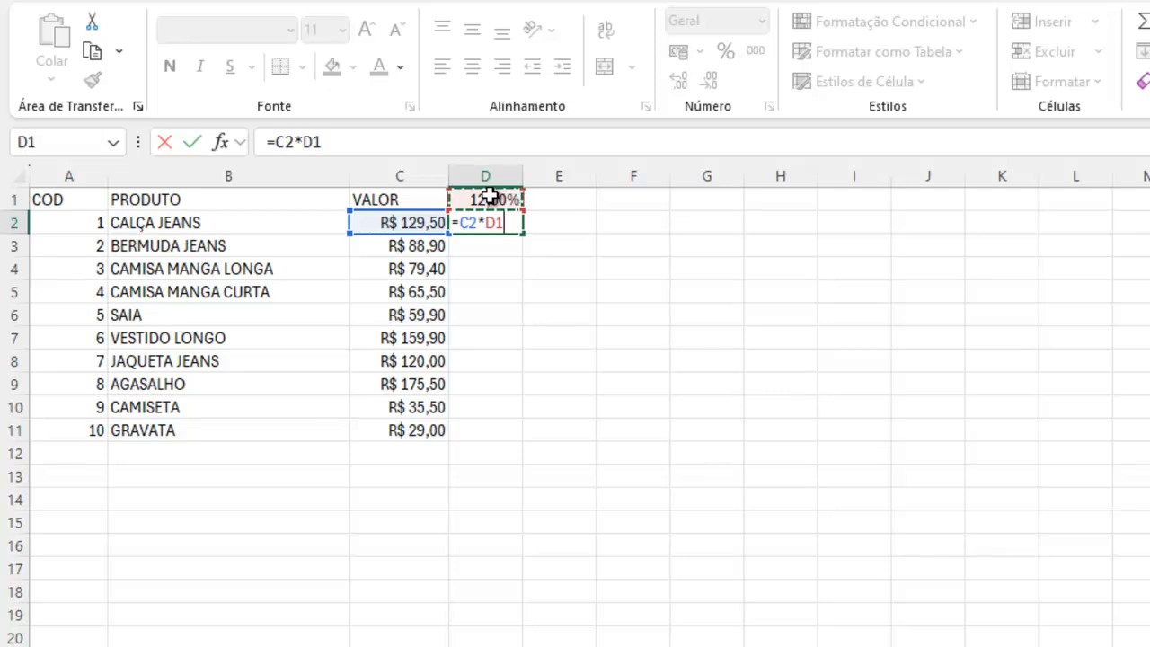
pyautogui.press('Return')
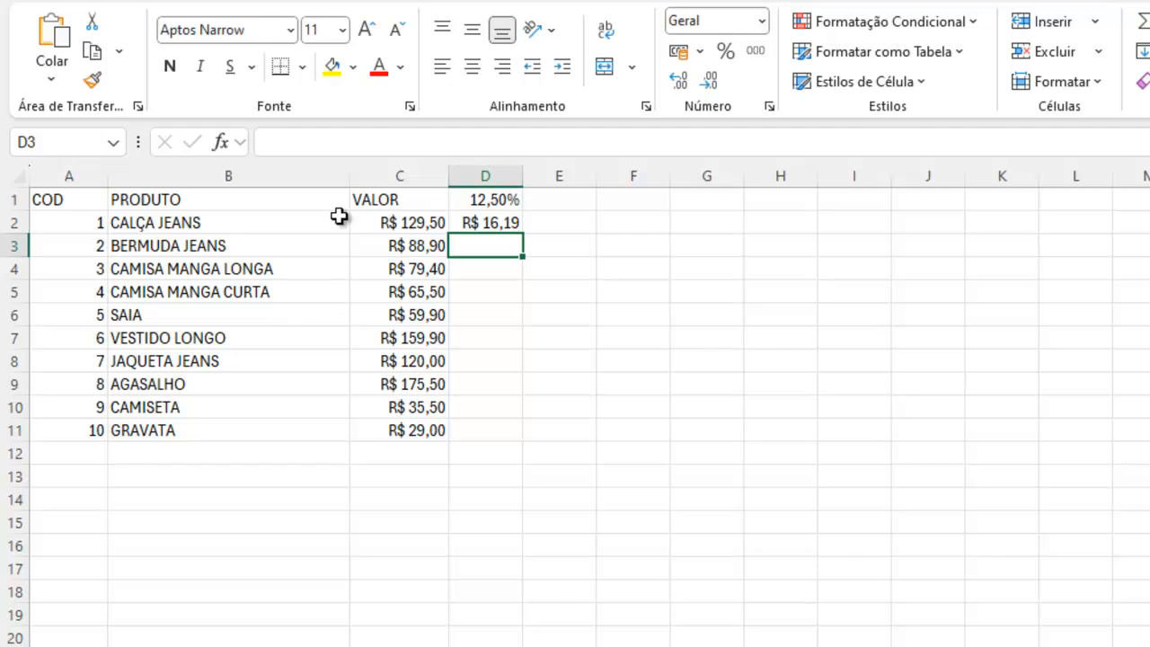
# Fill the D2 formula with its relative reference to D1 down to D11.
pyautogui.click(468, 224)
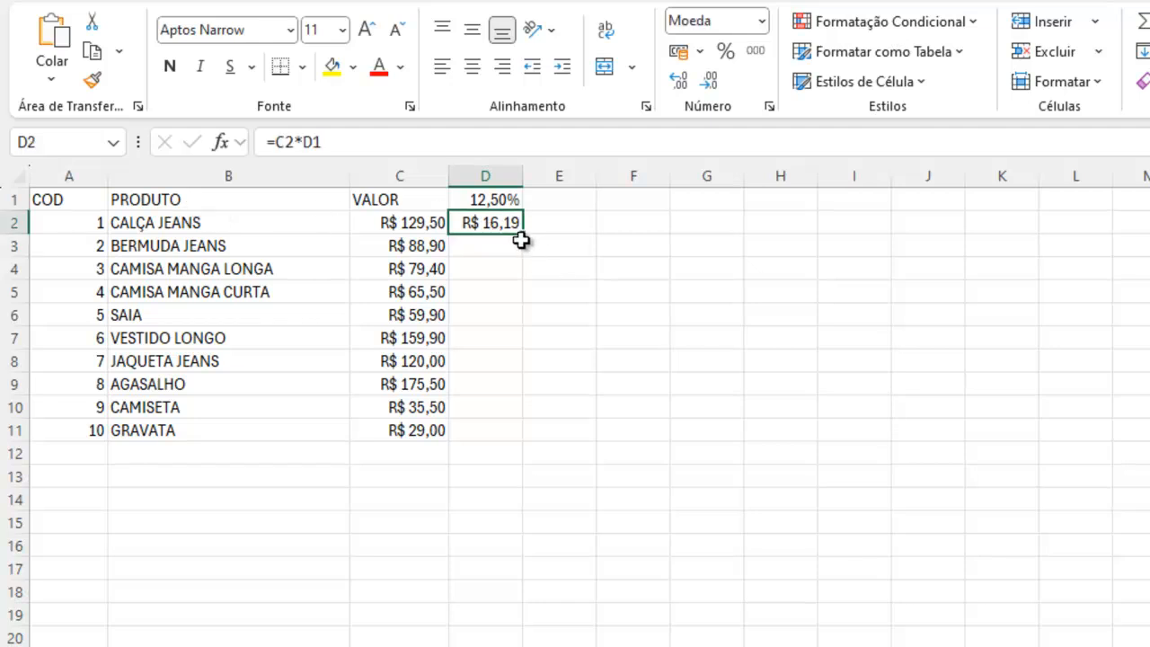
pyautogui.moveTo(522, 234); pyautogui.dragTo(524, 438)
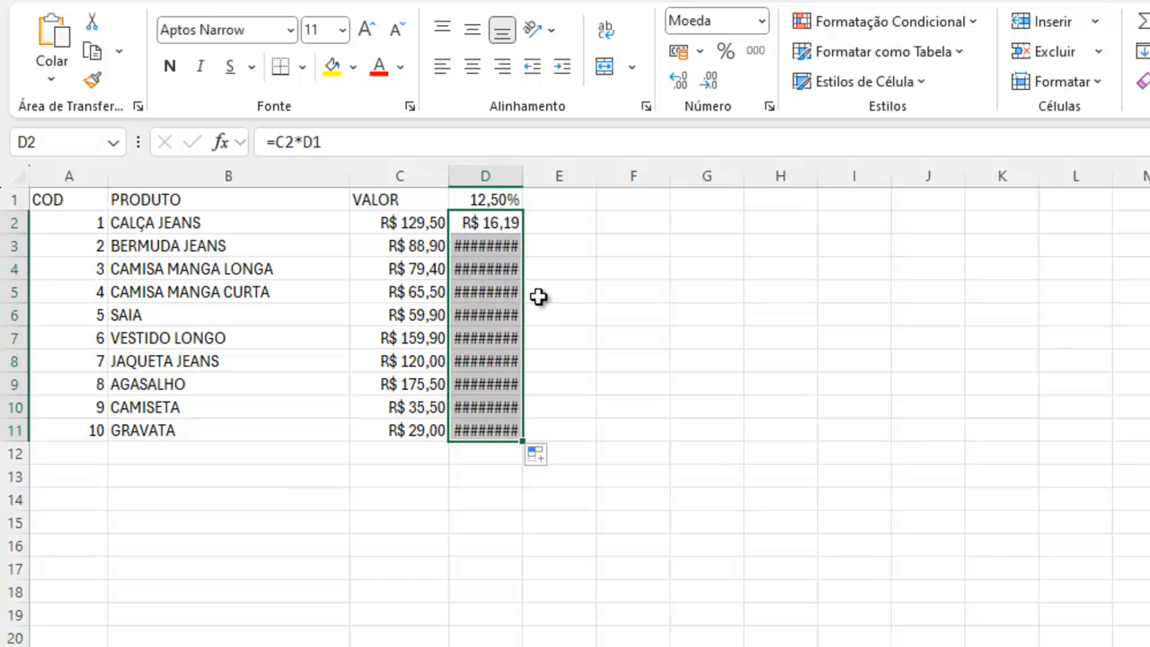
# Make the percentage reference in D2 absolute, giving =C2*$D$1, and fill the formula down to D11.
pyautogui.click(514, 225)
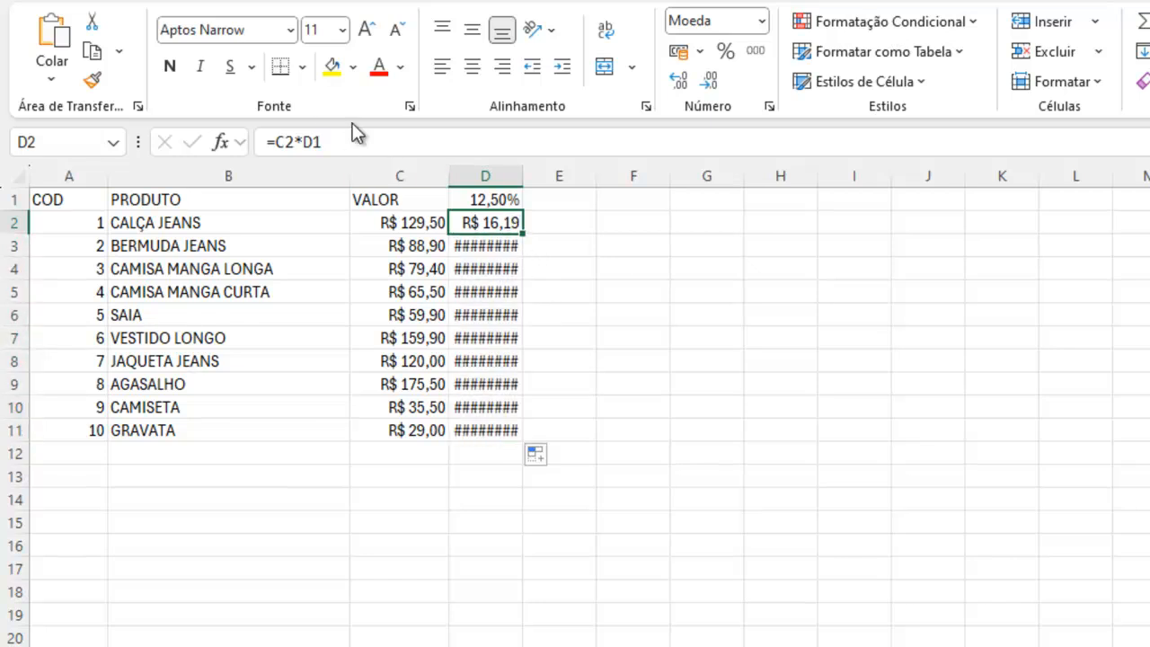
pyautogui.click(313, 141)
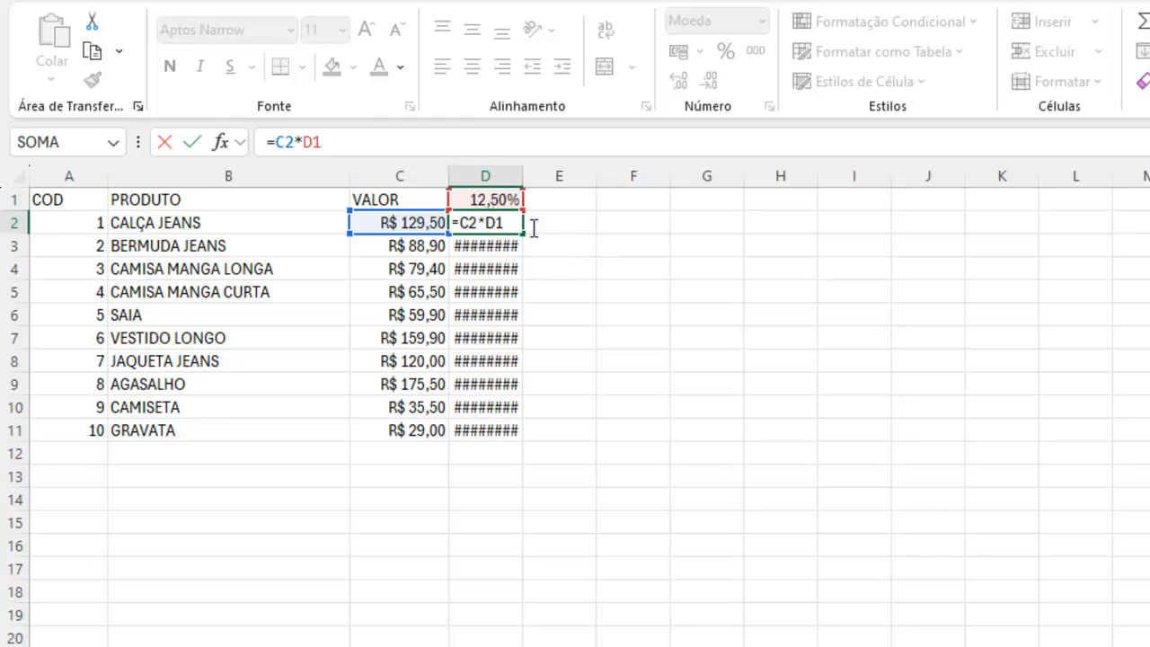
pyautogui.press('F4')
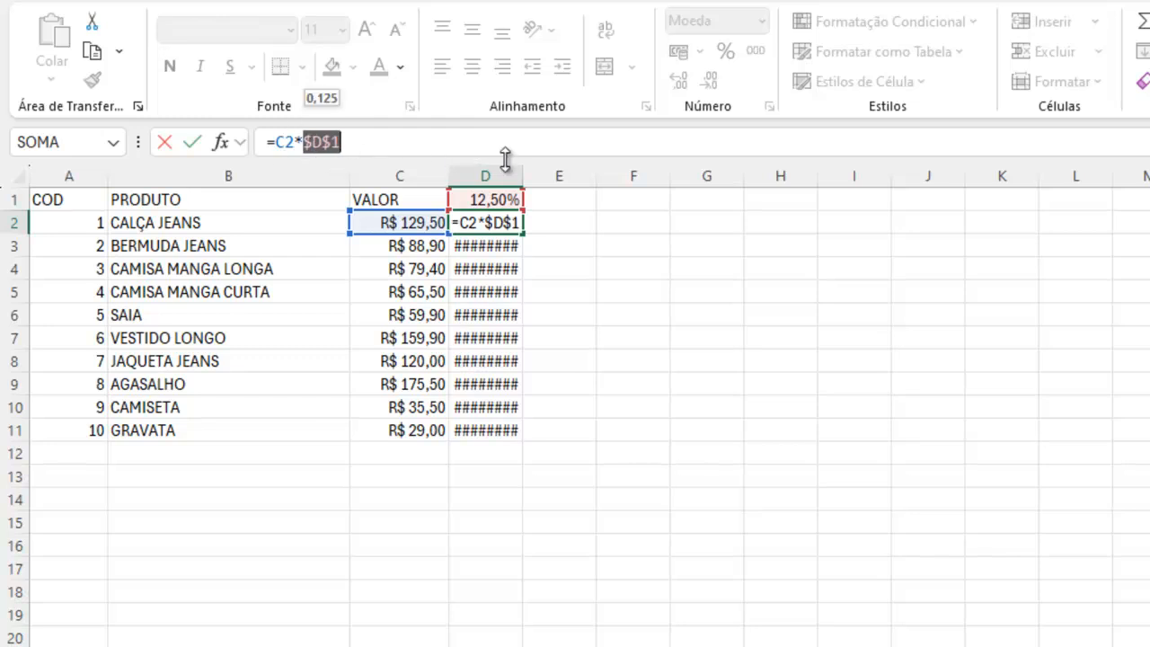
pyautogui.press('Return')
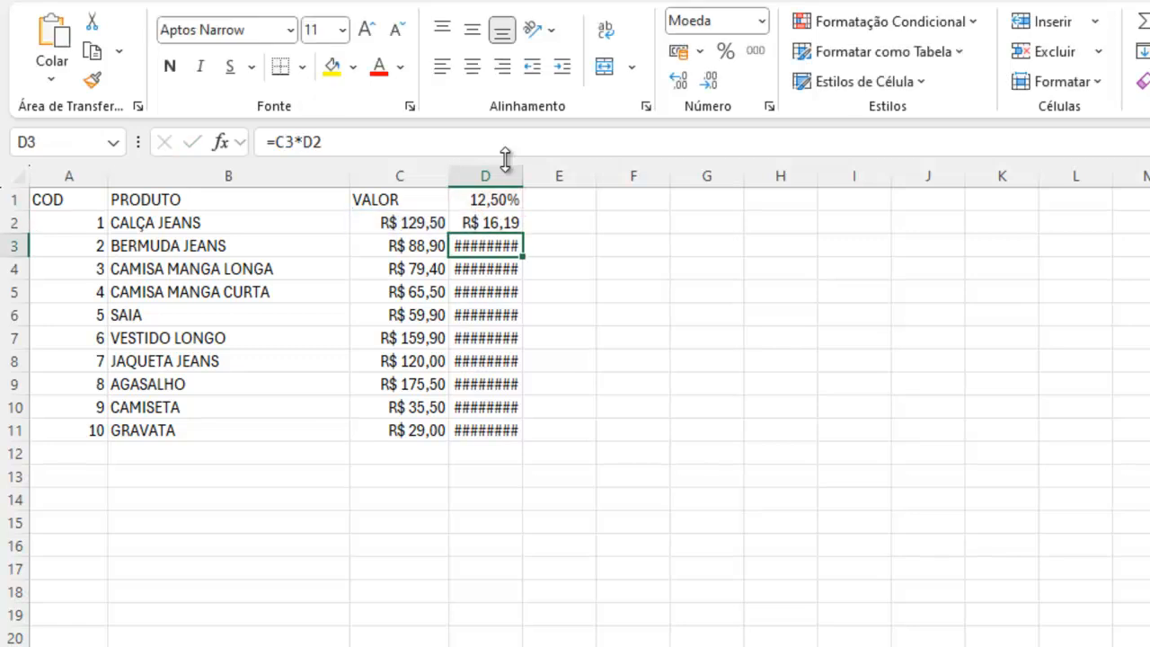
pyautogui.click(486, 223)
pyautogui.moveTo(524, 233); pyautogui.dragTo(524, 440)
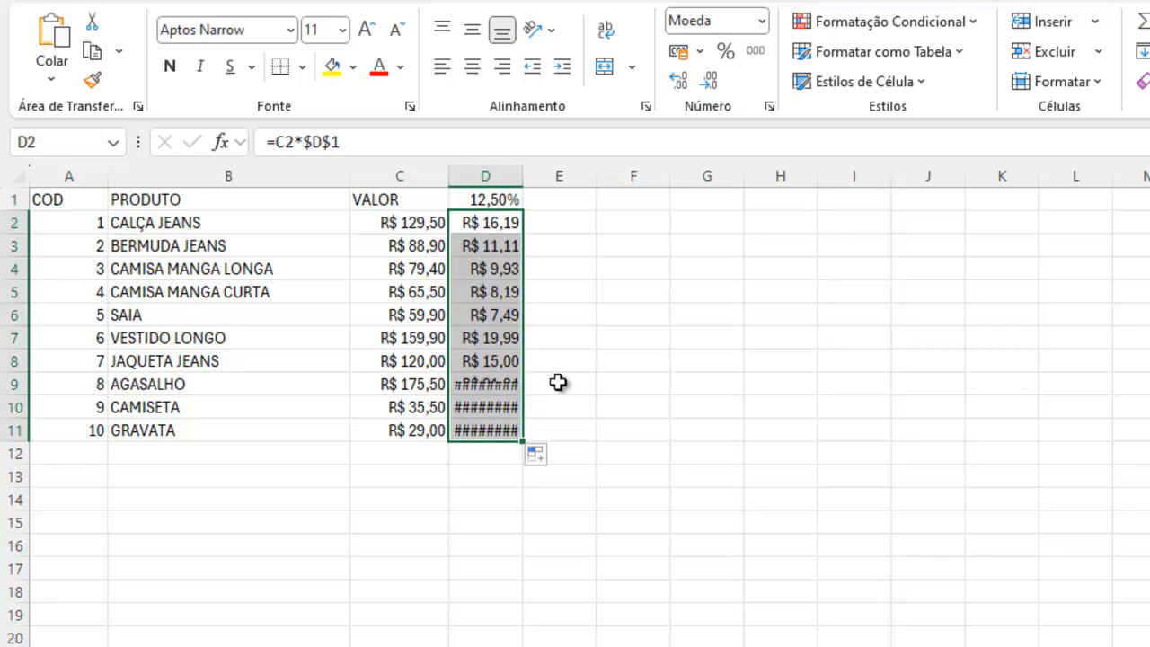
# Check the copied formulas in column D against the prices in column C and the percentage in D1.
pyautogui.click(498, 246)
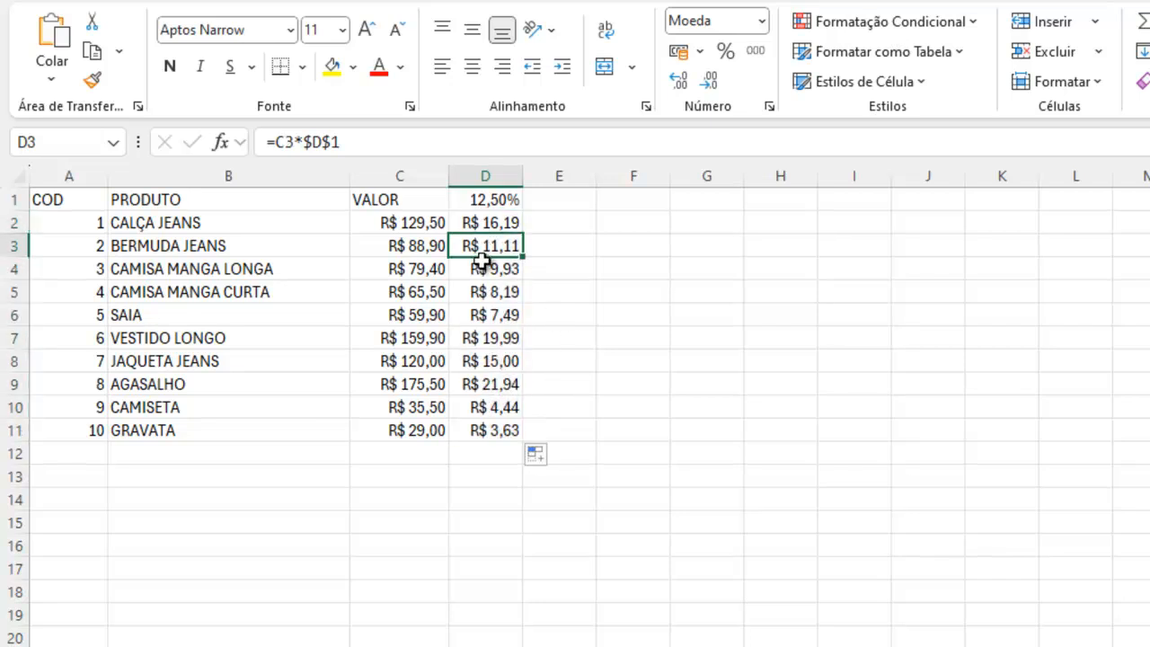
pyautogui.click(481, 266)
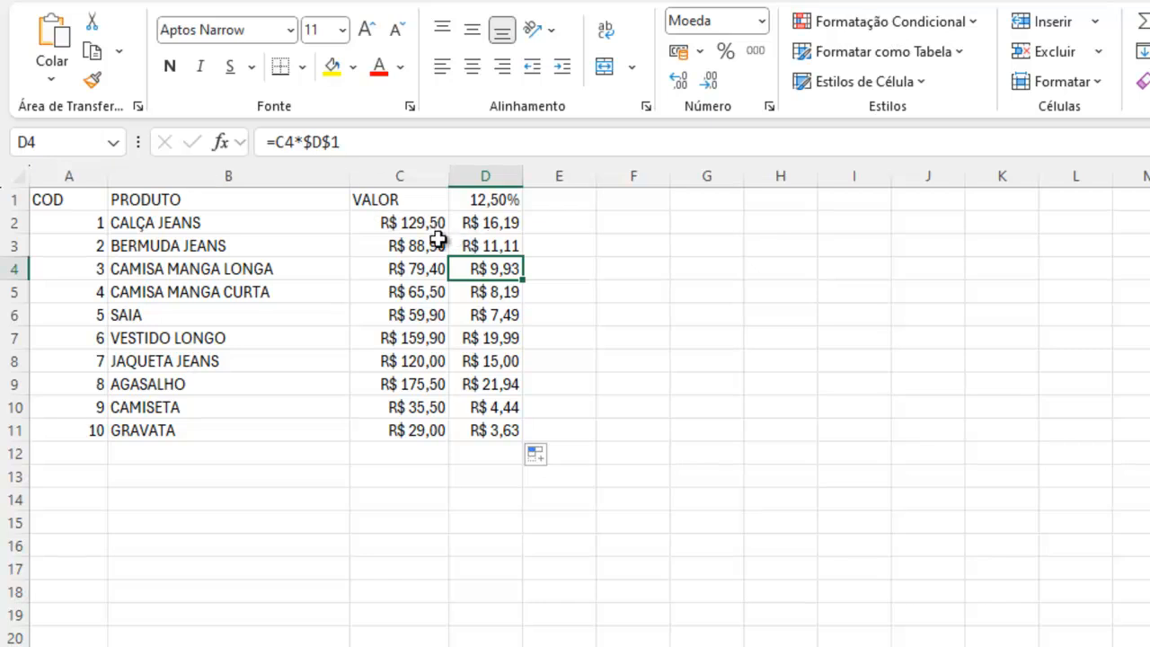
pyautogui.click(492, 243)
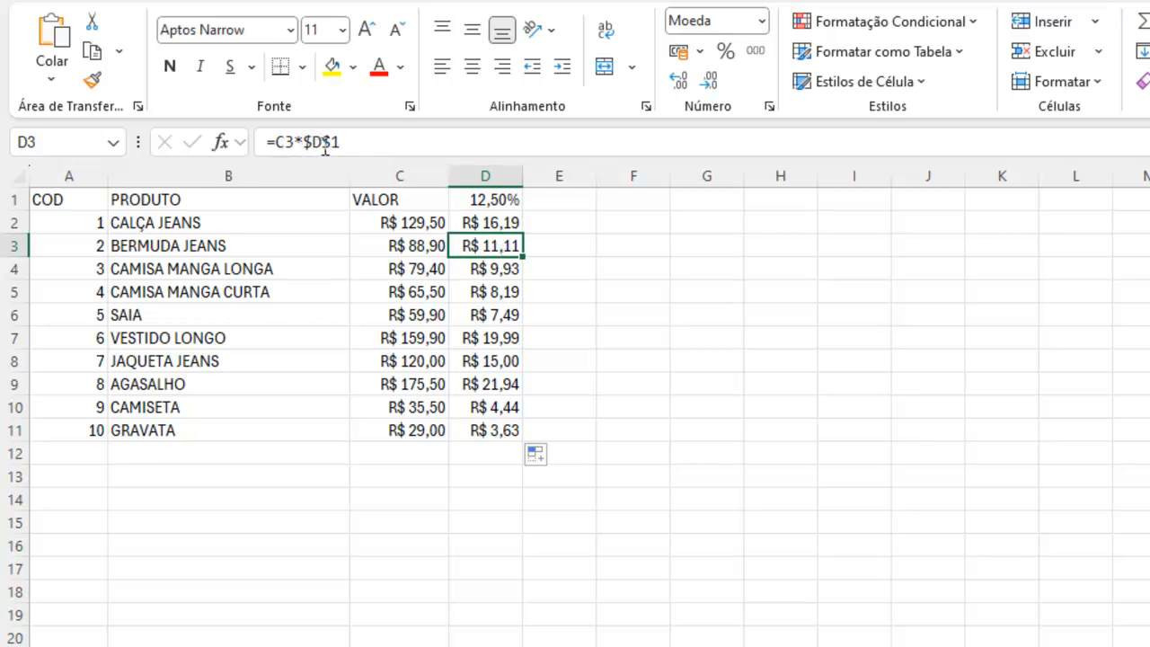
pyautogui.click(457, 198)
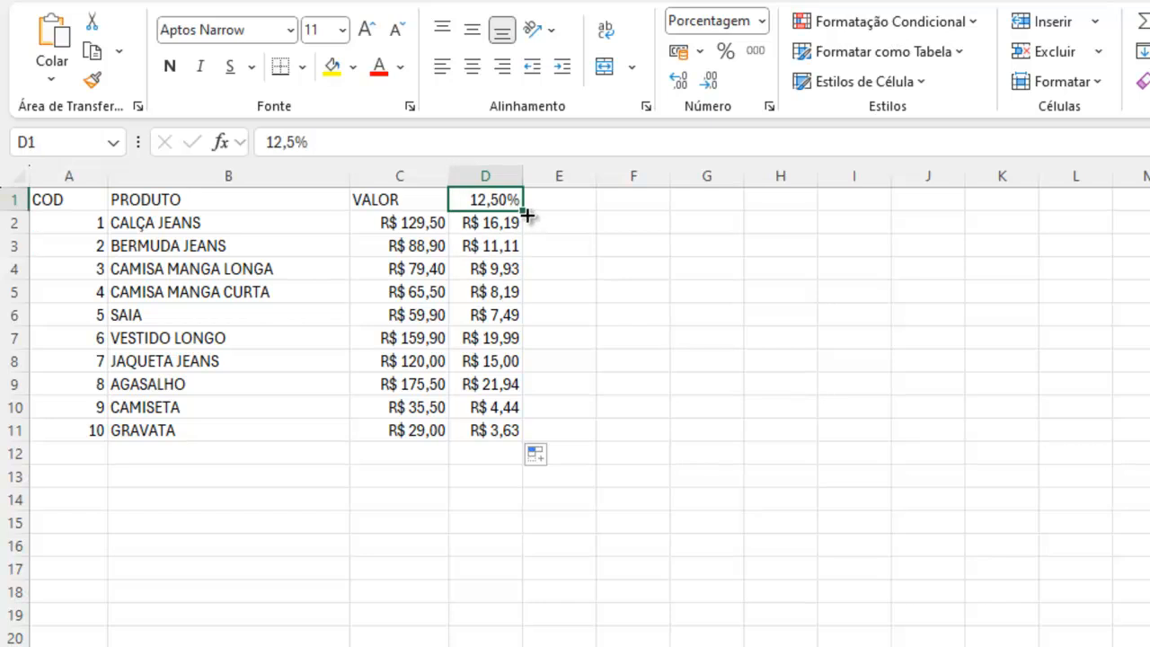
pyautogui.click(508, 289)
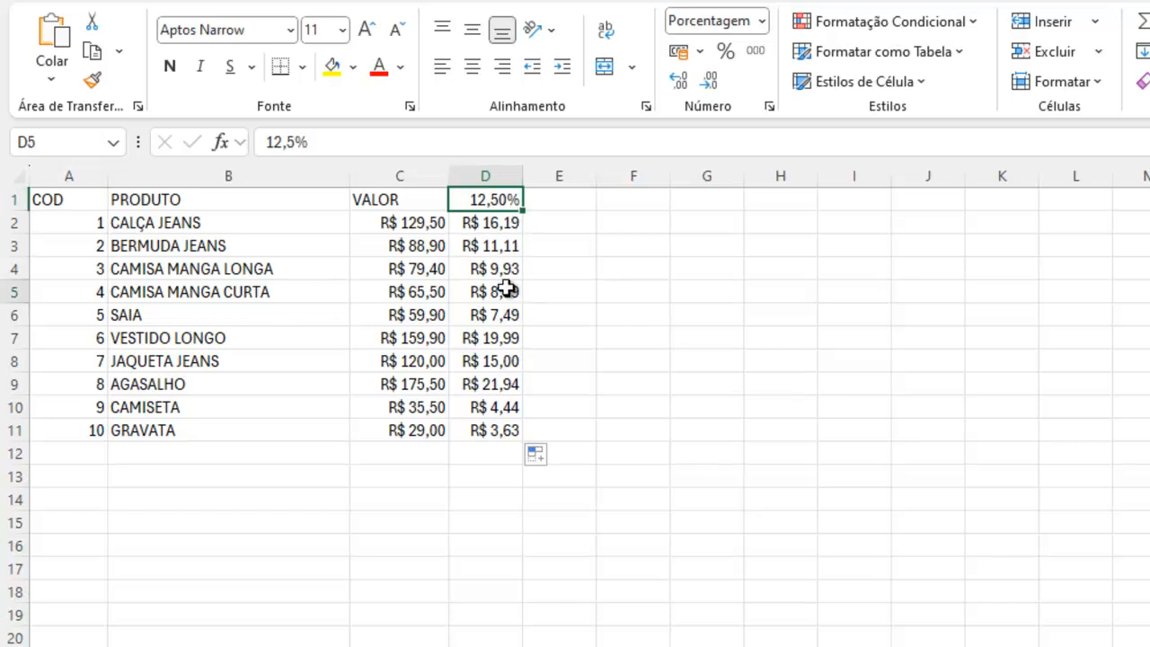
pyautogui.click(491, 341)
pyautogui.click(490, 384)
pyautogui.click(490, 409)
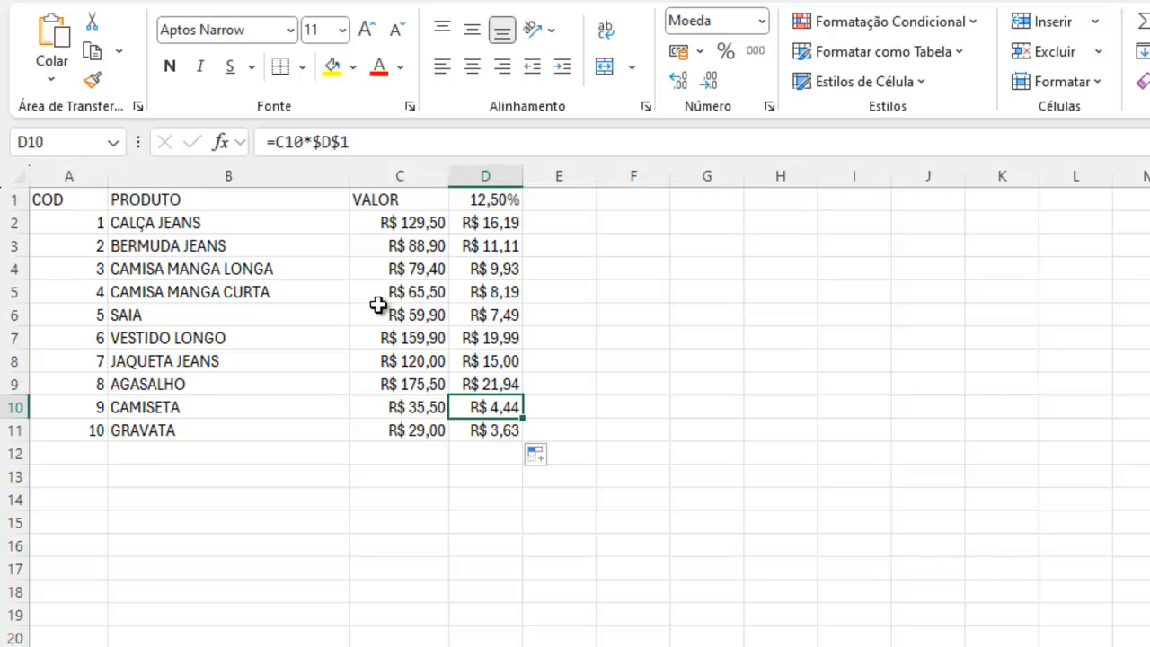
pyautogui.click(404, 367)
pyautogui.click(502, 239)
pyautogui.click(502, 227)
# Enter the header NOVO VALOR in E1 and fit column E's width to it.
pyautogui.click(567, 206)
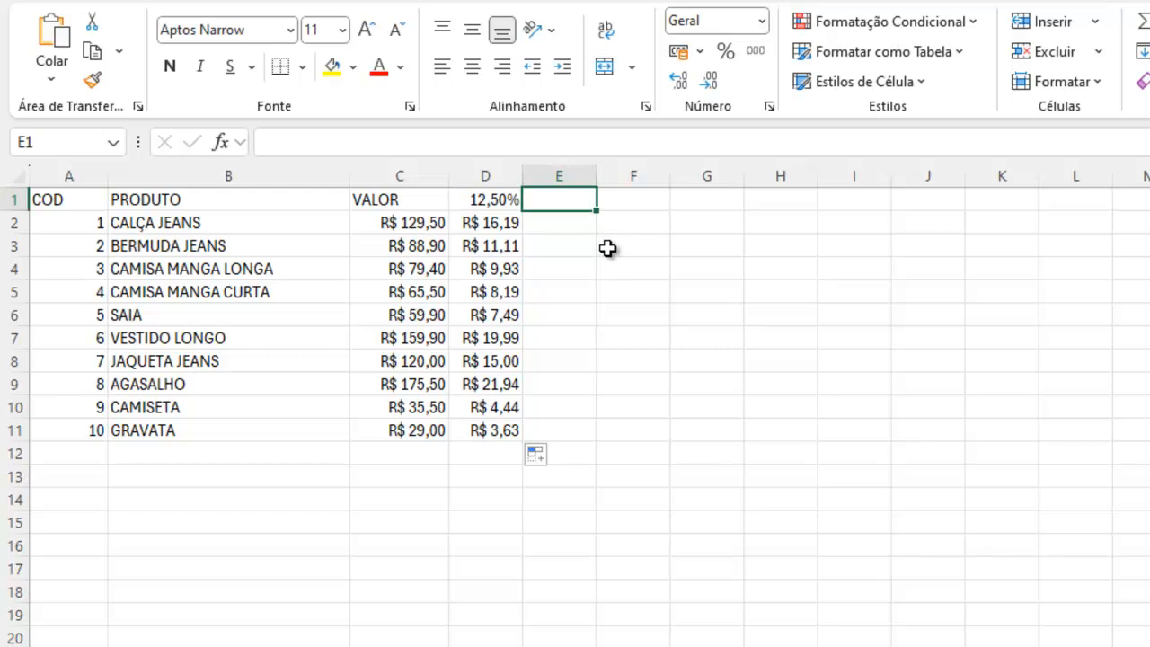
pyautogui.write('NOVO VALOR')
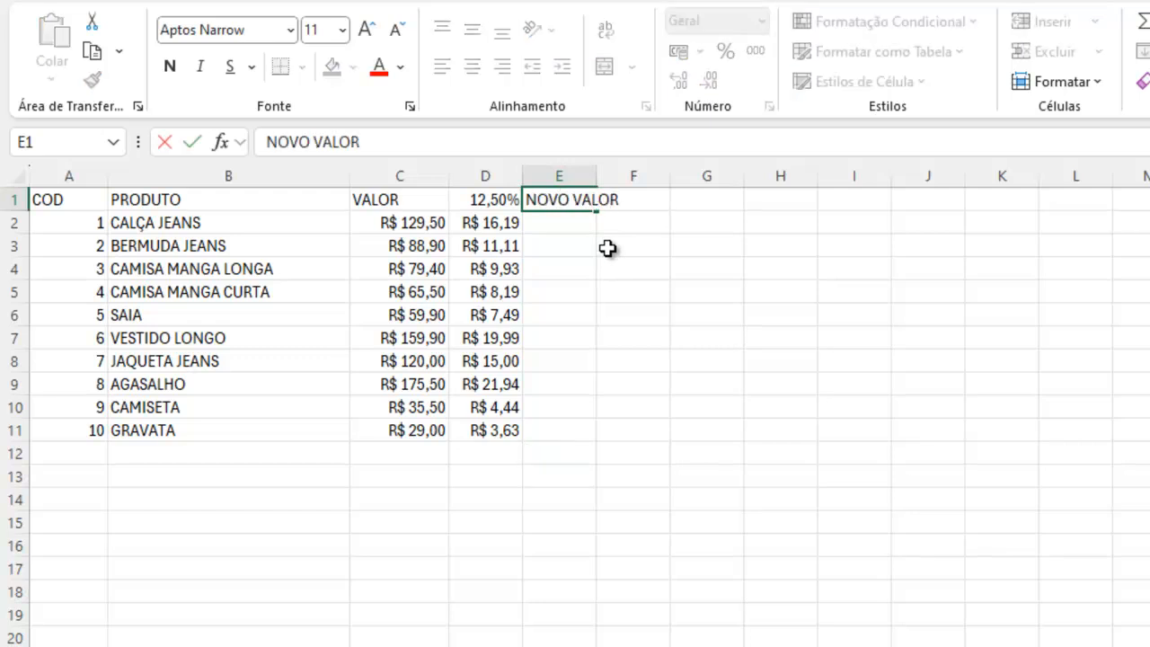
pyautogui.press('Return')
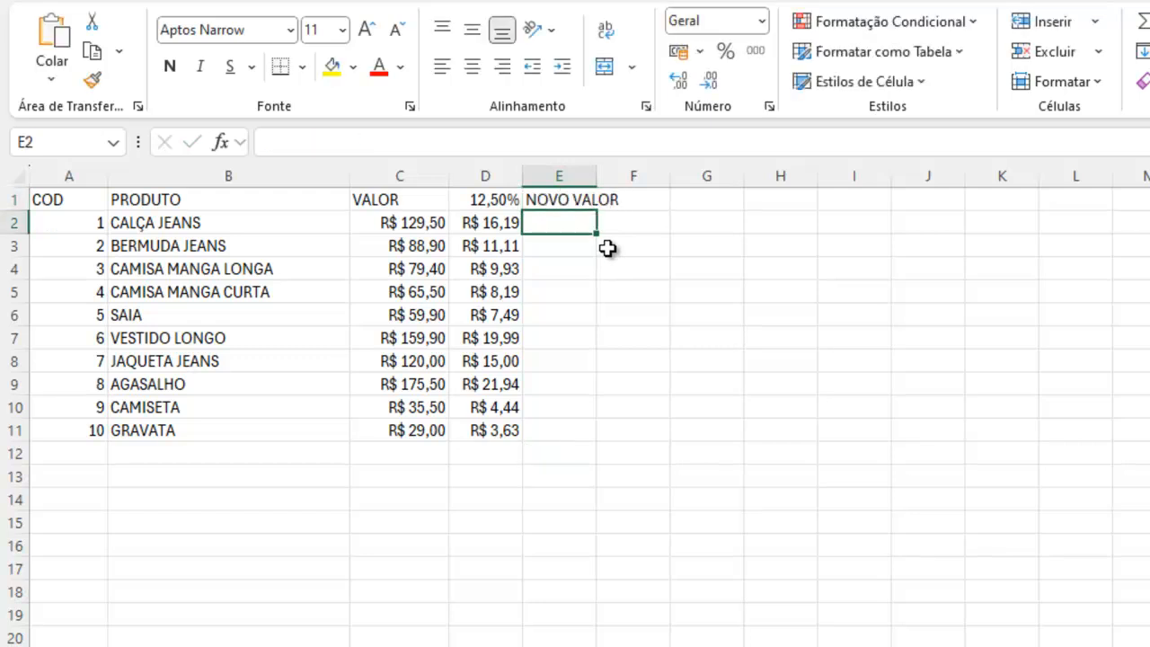
pyautogui.doubleClick(601, 170)
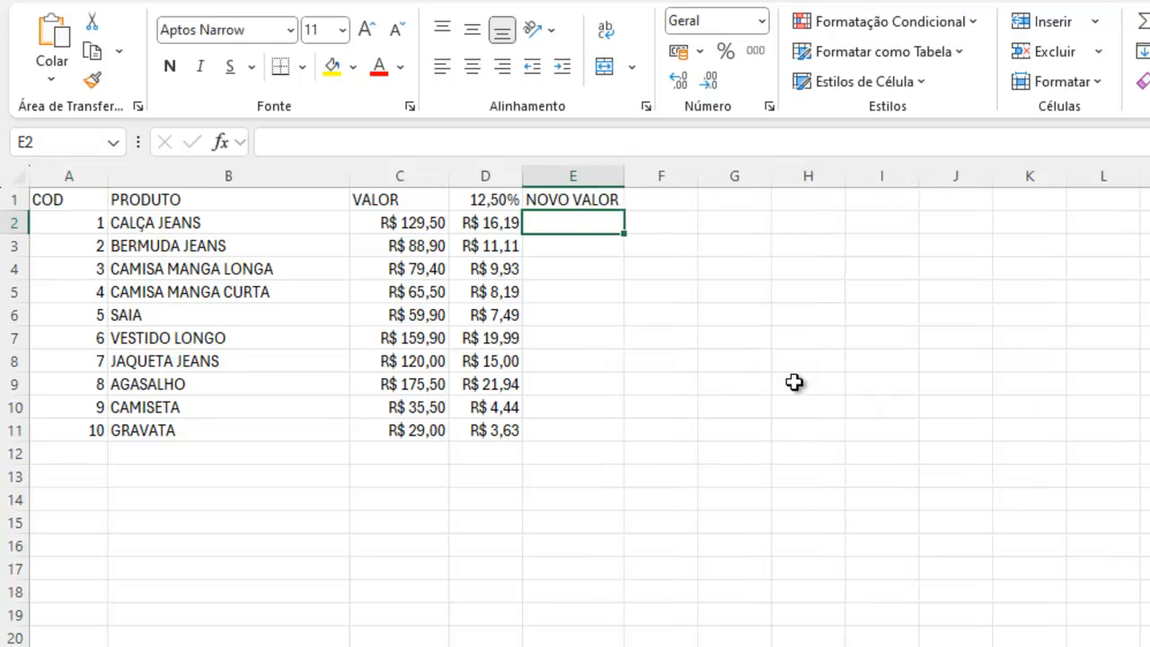
# Calculate the new price for CALÇA JEANS in E2 with the formula =C2+D2.
pyautogui.write('=')
pyautogui.press('Left')
pyautogui.press('Left')
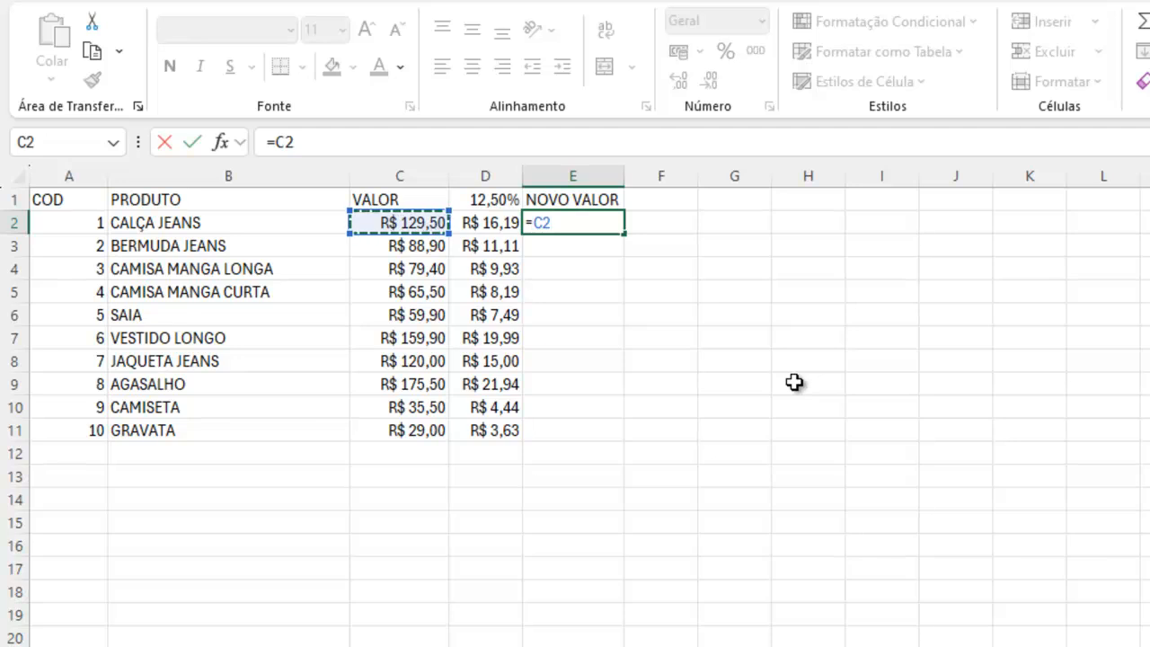
pyautogui.write('+')
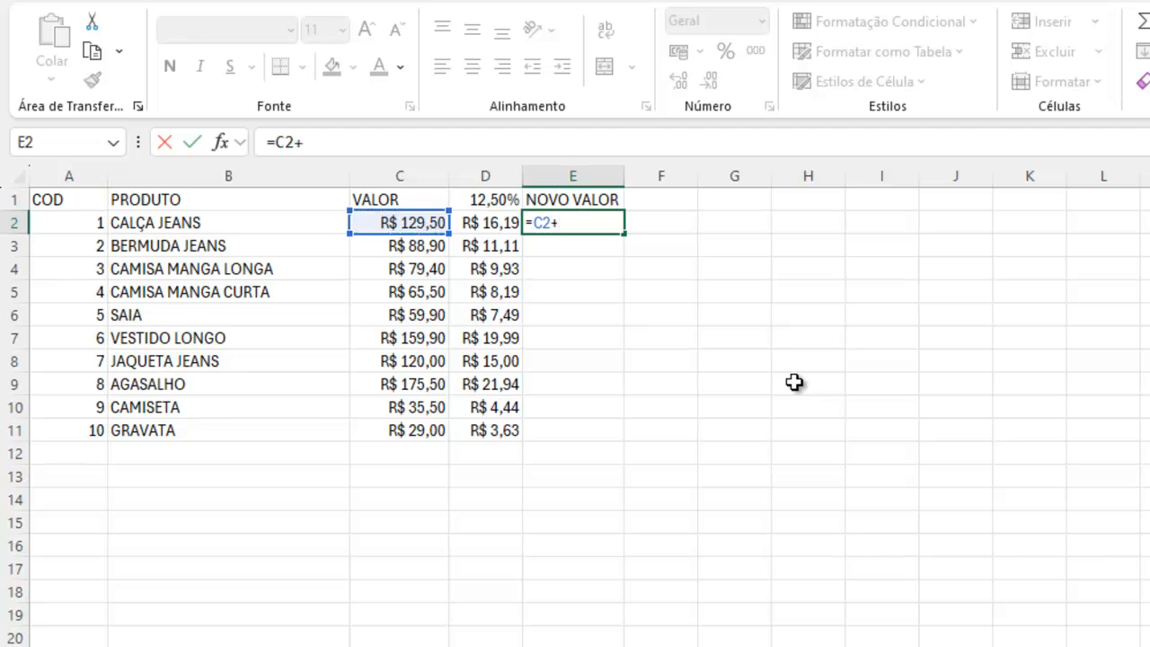
pyautogui.click(494, 223)
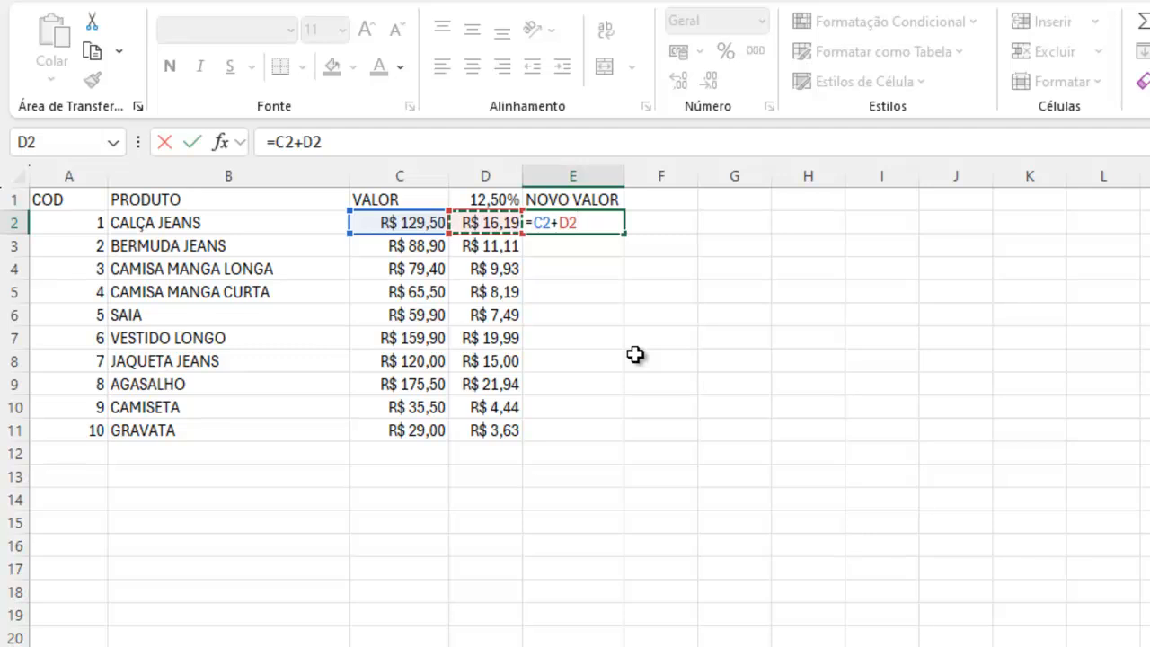
pyautogui.press('Return')
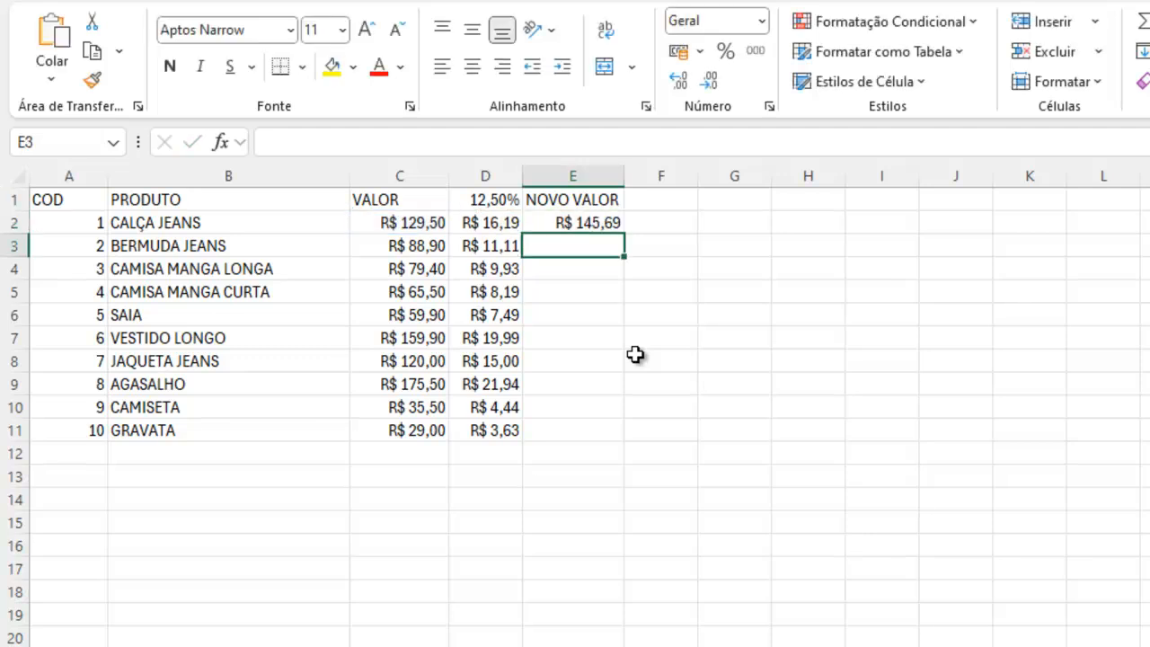
# Fill the new-price formula from E2 down to E11 for the remaining products.
pyautogui.click(598, 223)
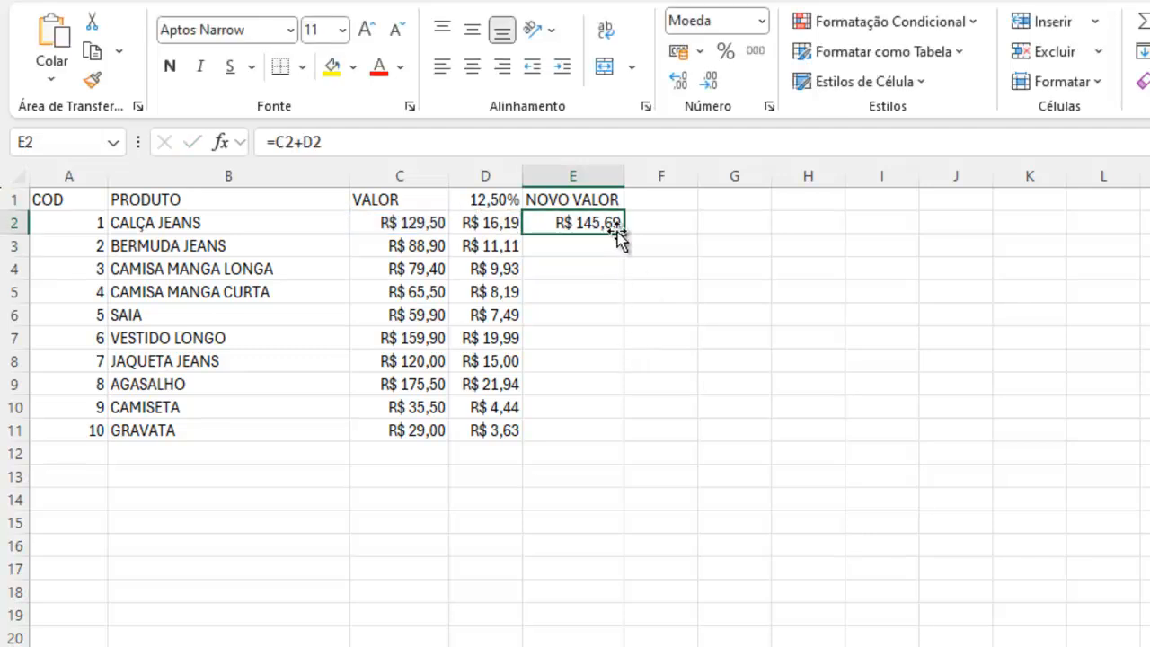
pyautogui.moveTo(622, 233); pyautogui.dragTo(624, 435)
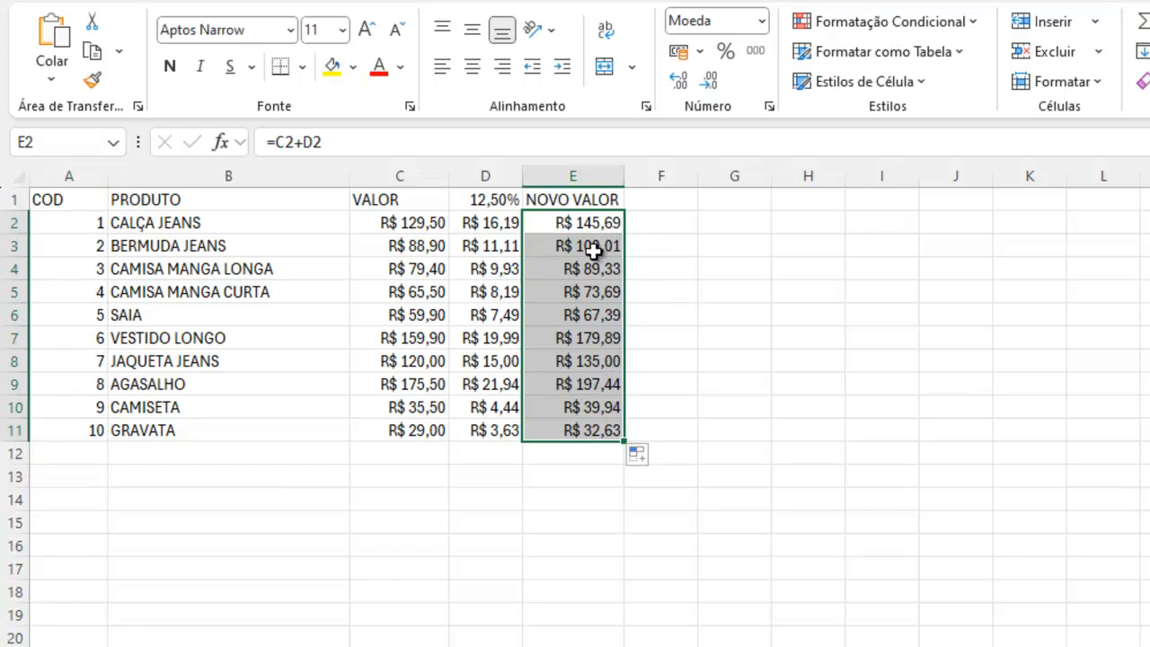
pyautogui.click(708, 264)
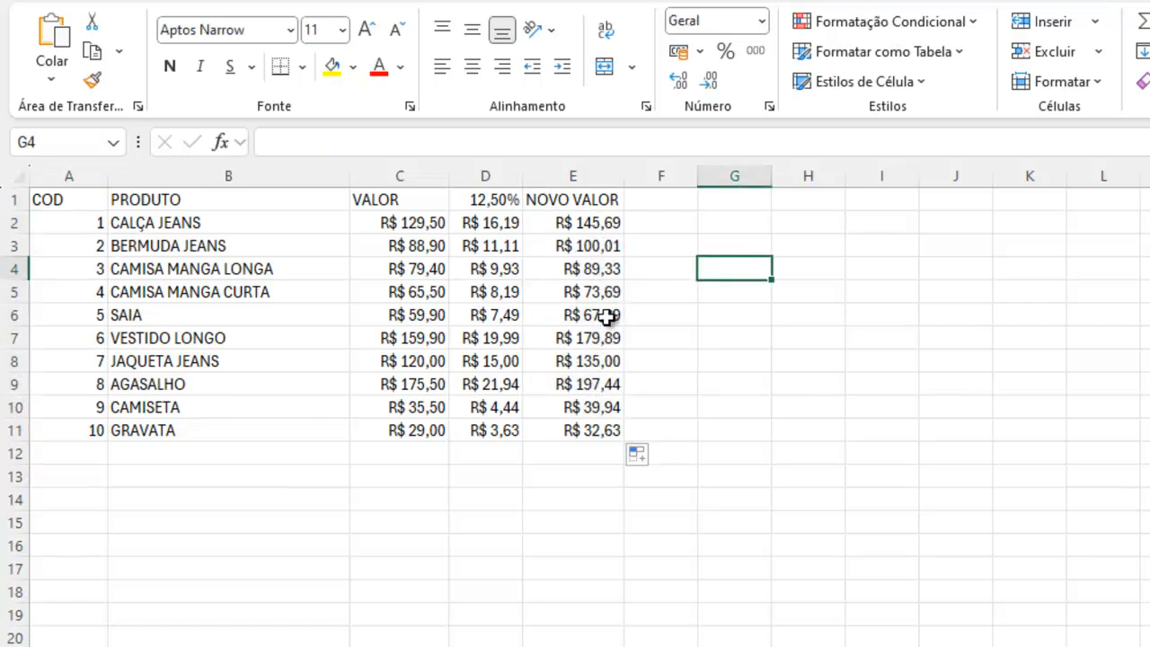
# Examine the copied formulas in the NOVO VALOR column to see which cells of columns C and D they reference.
pyautogui.click(596, 223)
pyautogui.click(581, 293)
pyautogui.click(588, 361)
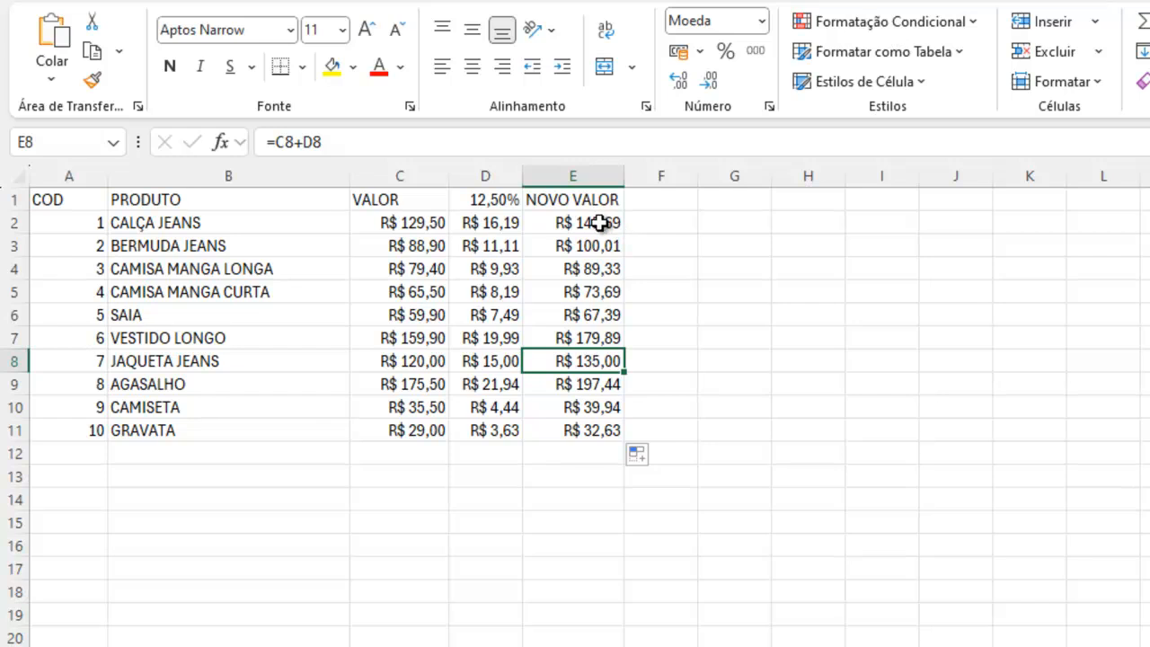
pyautogui.click(771, 355)
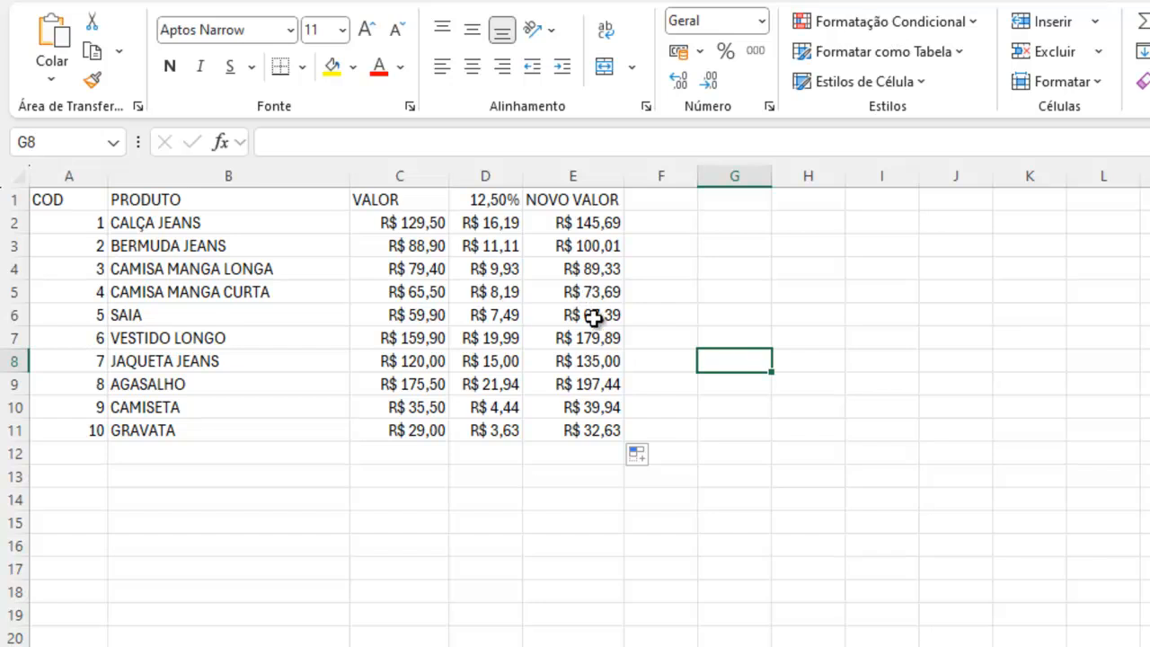
pyautogui.click(599, 223)
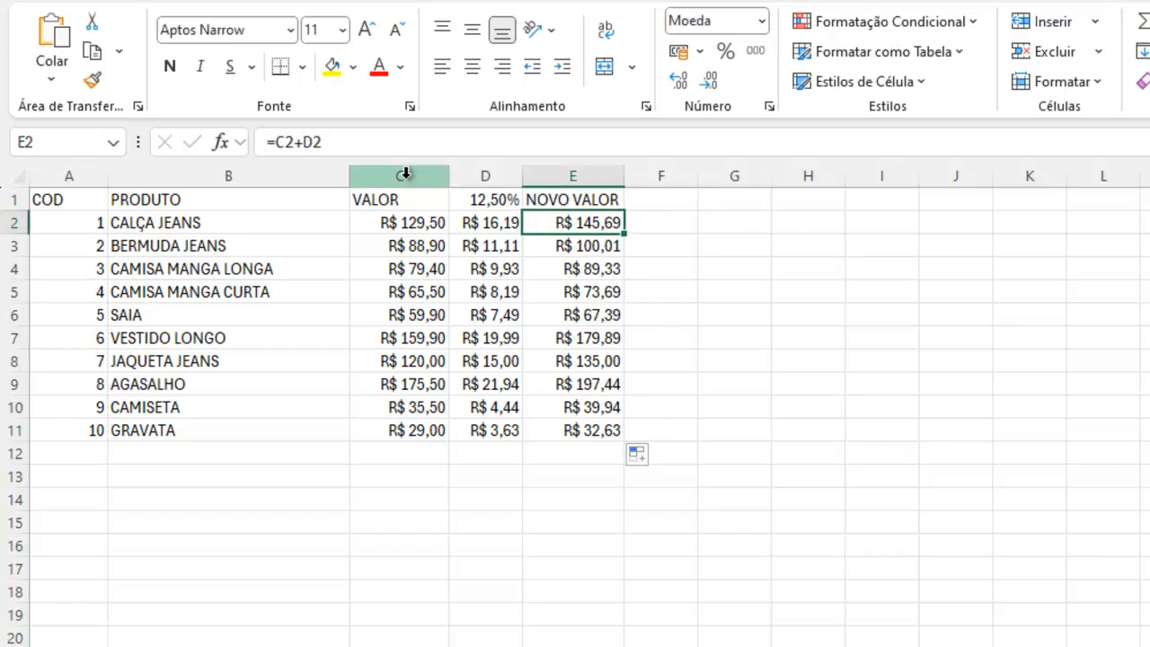
pyautogui.click(607, 285)
pyautogui.click(601, 334)
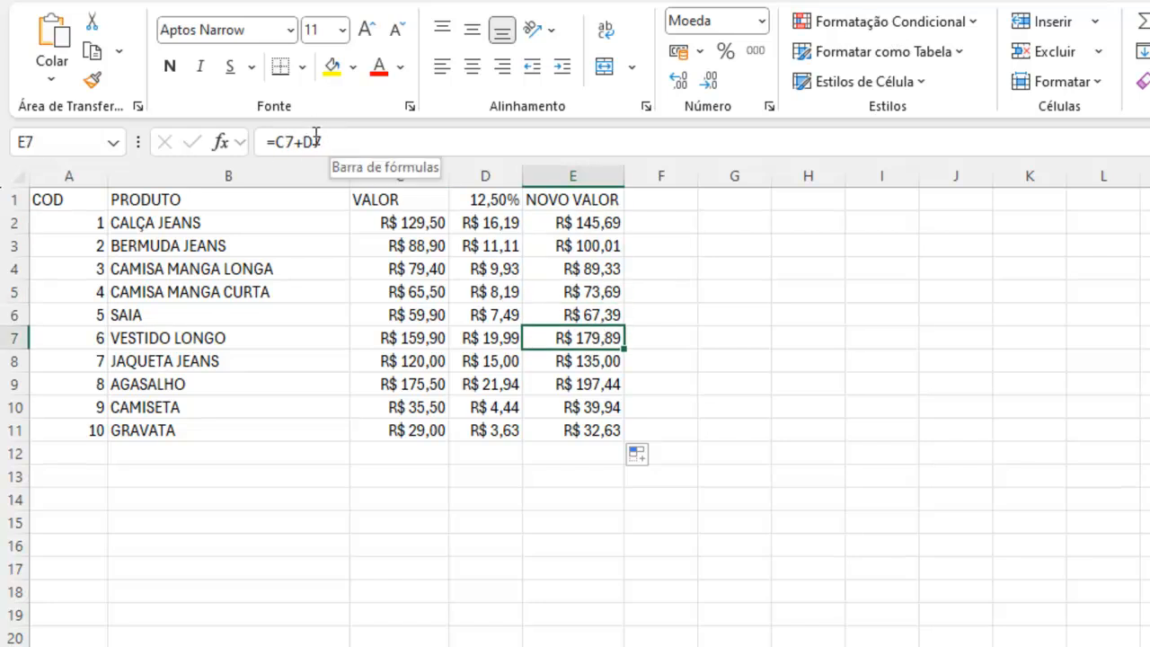
pyautogui.click(558, 269)
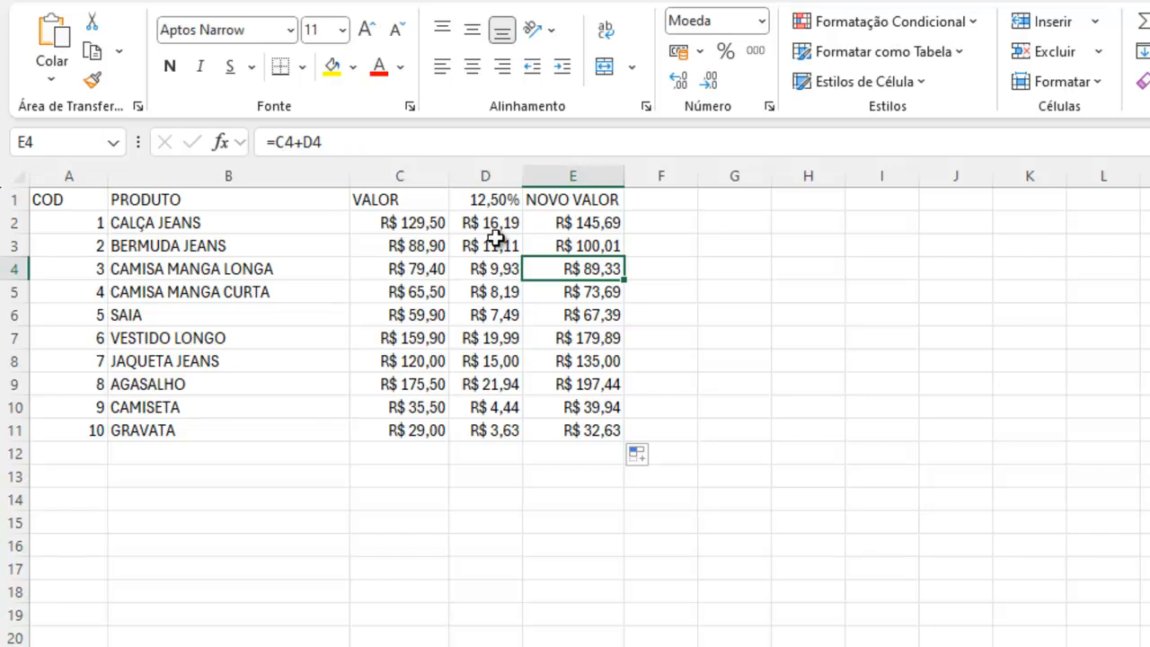
pyautogui.click(752, 288)
pyautogui.click(599, 225)
pyautogui.moveTo(598, 224); pyautogui.dragTo(593, 422)
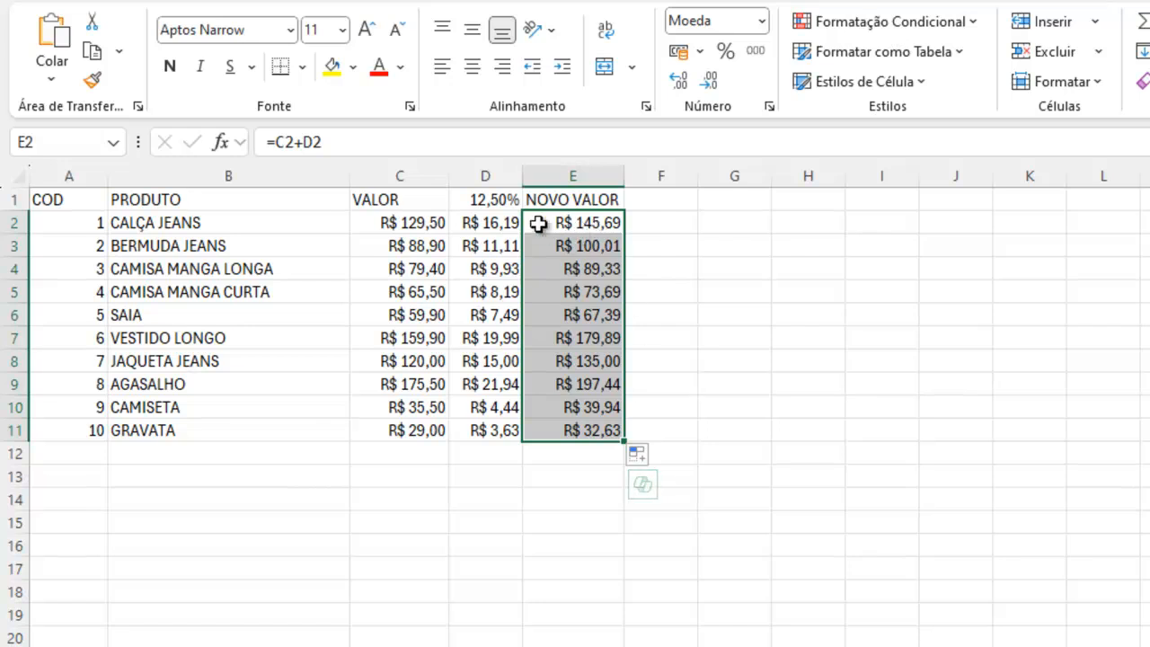
# Clear the contents of column D to test how the NOVO VALOR formulas depend on it, and undo the clearing.
pyautogui.click(486, 176)
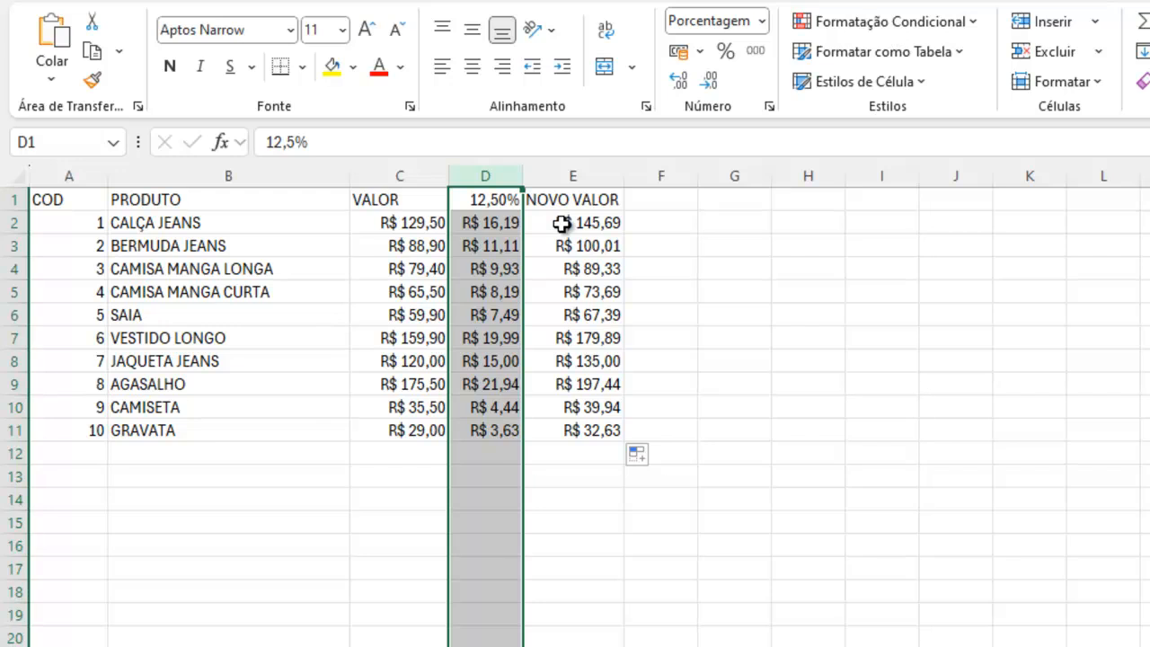
pyautogui.press('Delete')
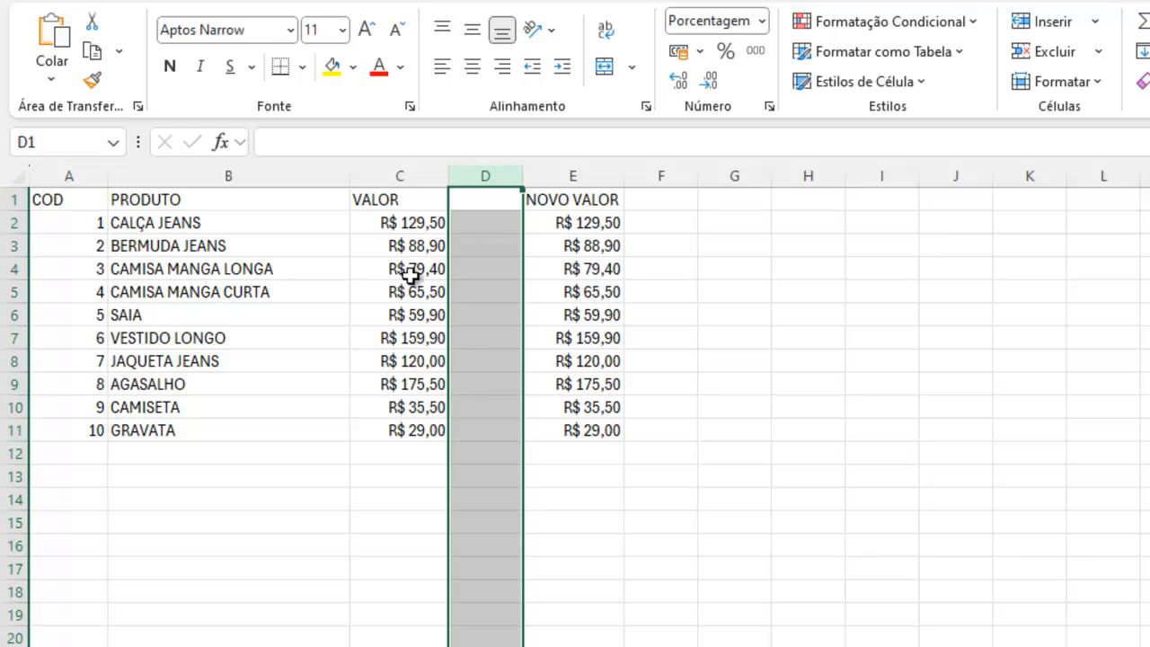
pyautogui.click(572, 227)
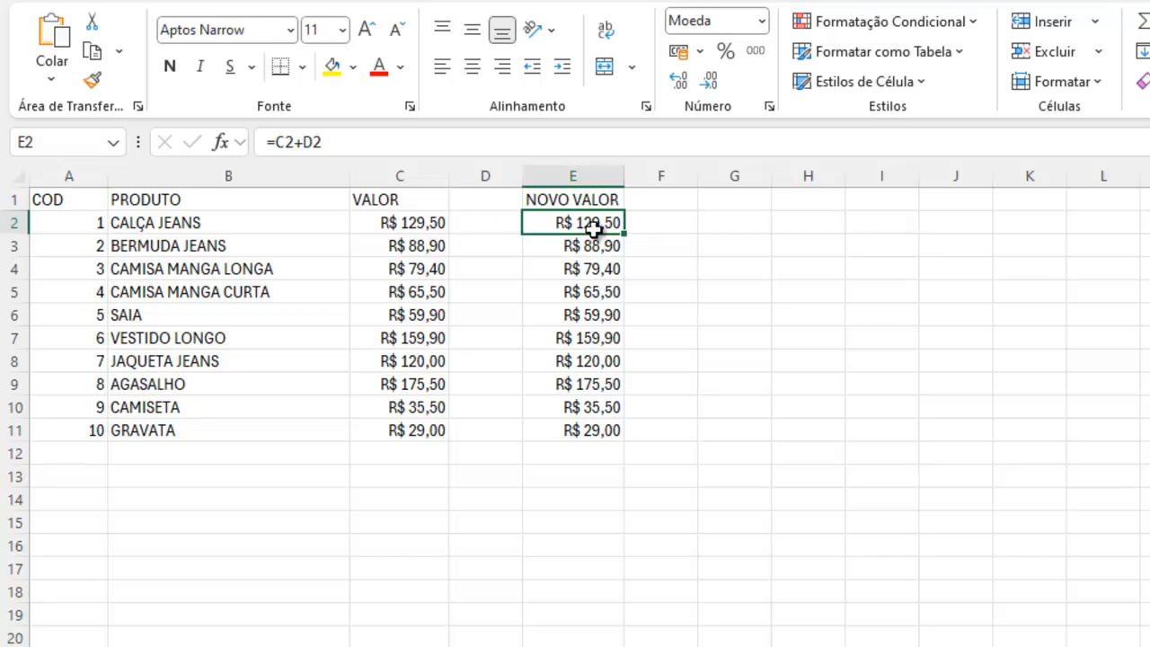
pyautogui.hotkey('ctrl', 'z')
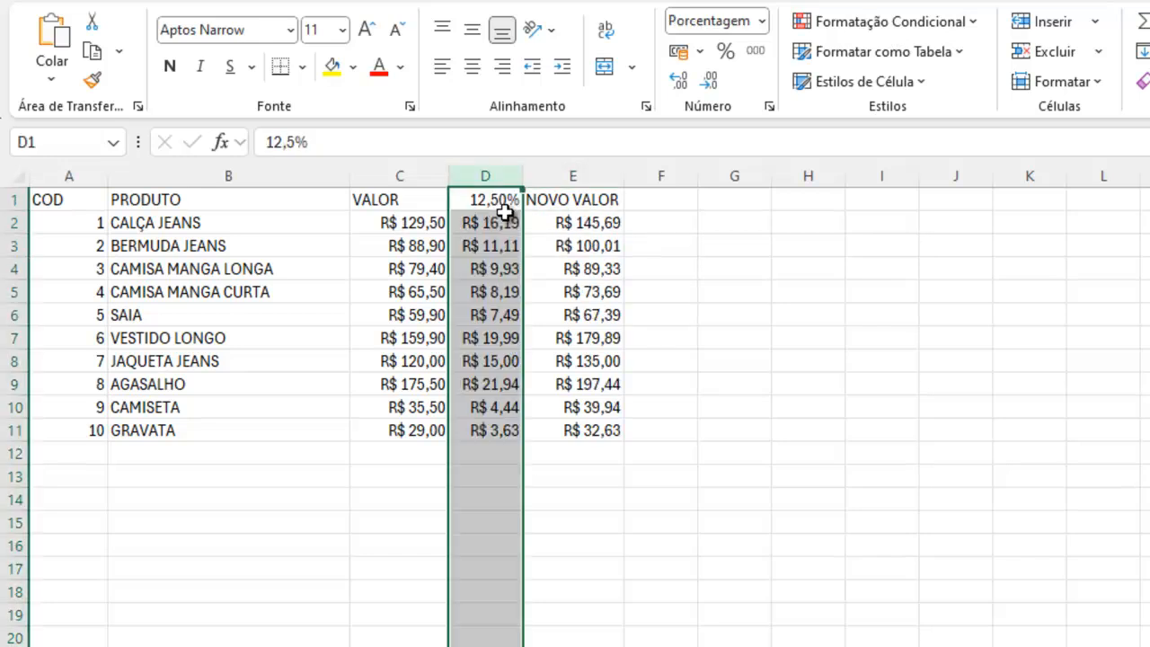
# Replace the formulas in E2:E11 with their values by copying the range and pasting values only in place.
pyautogui.click(603, 228)
pyautogui.moveTo(593, 223); pyautogui.dragTo(593, 430)
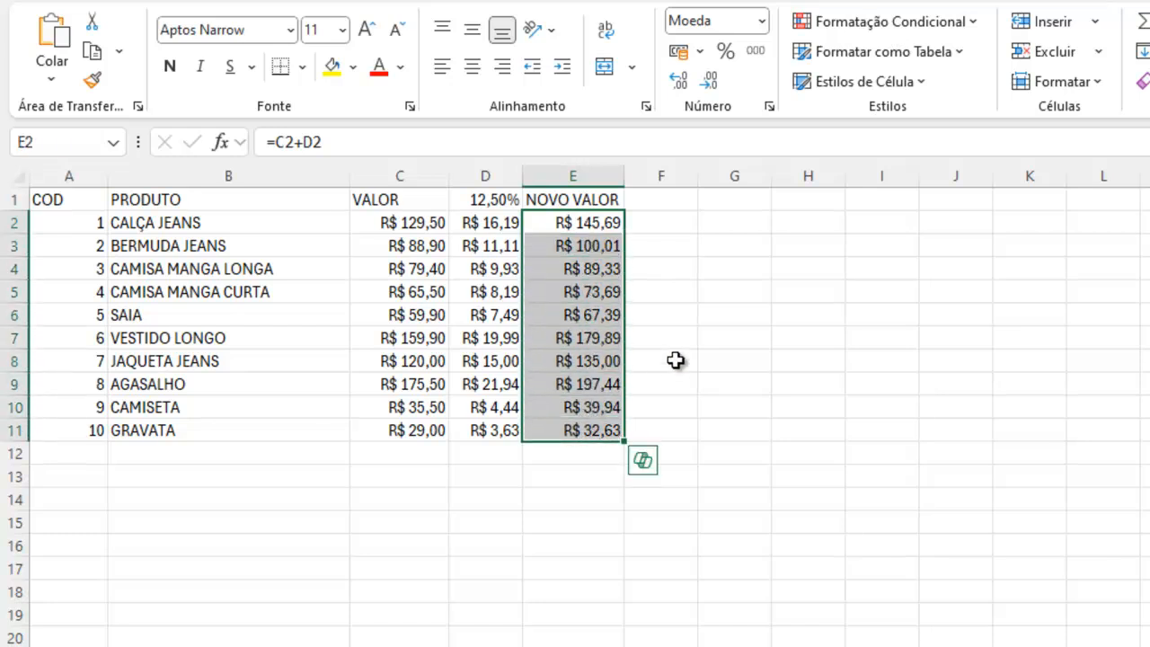
pyautogui.hotkey('ctrl', 'c')
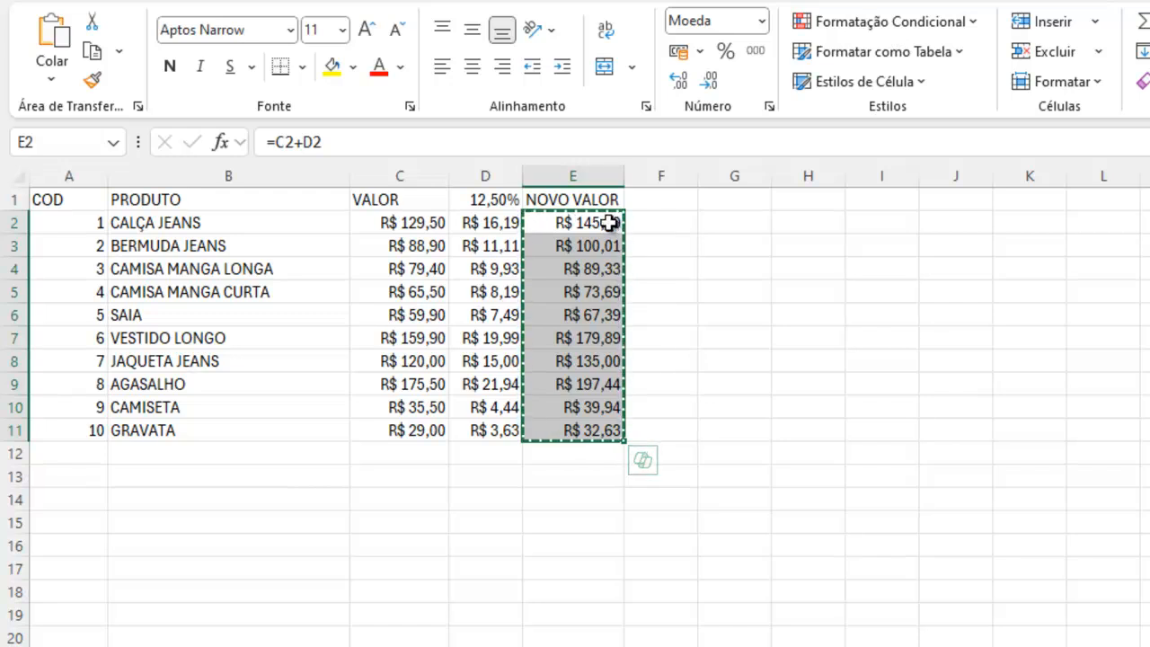
pyautogui.click(52, 81)
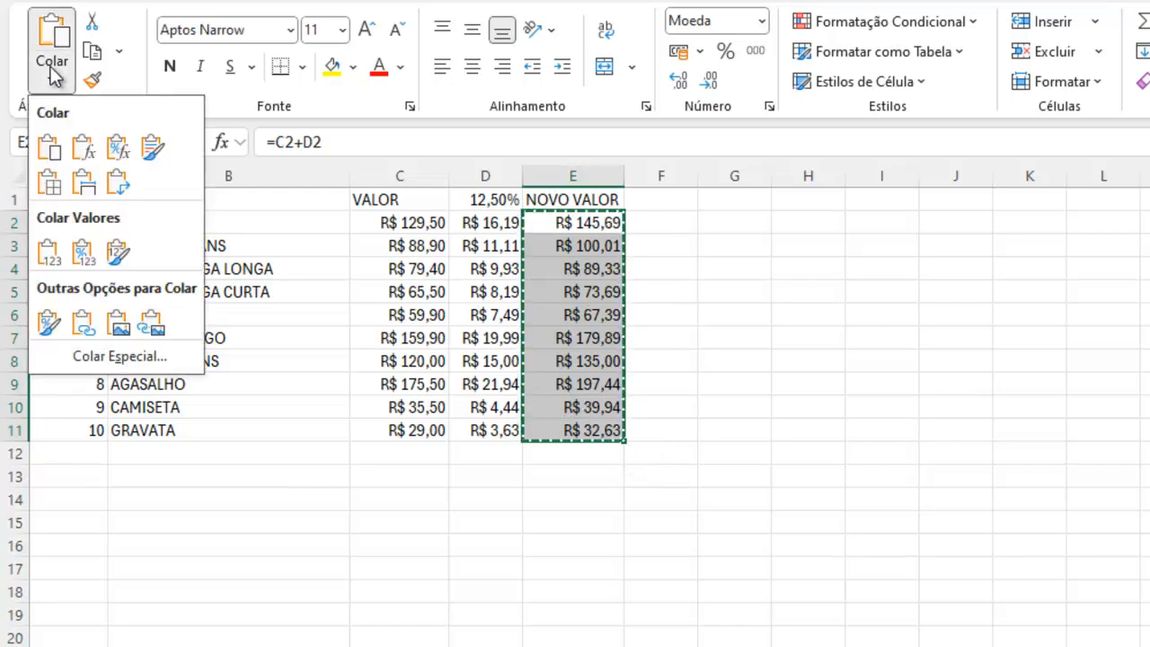
pyautogui.click(48, 253)
pyautogui.click(692, 269)
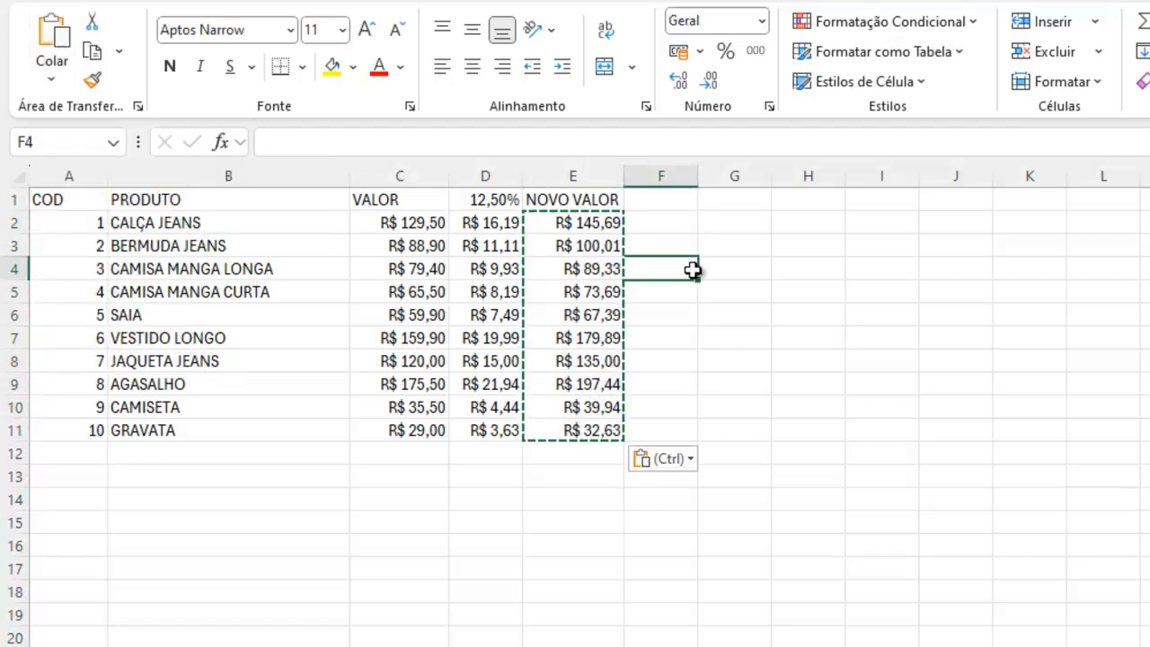
pyautogui.press('Escape')
# Check the stored contents of the NOVO VALOR cells for fixed values and their decimal places.
pyautogui.click(600, 225)
pyautogui.click(665, 228)
pyautogui.click(576, 221)
pyautogui.click(572, 295)
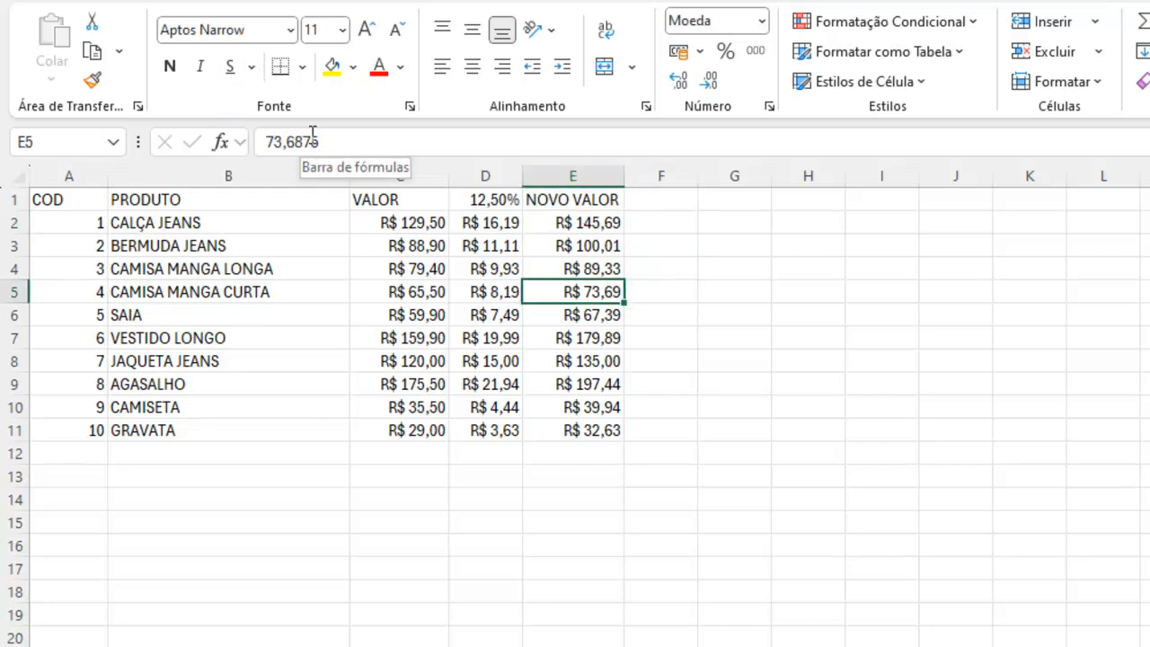
pyautogui.click(585, 315)
pyautogui.click(598, 337)
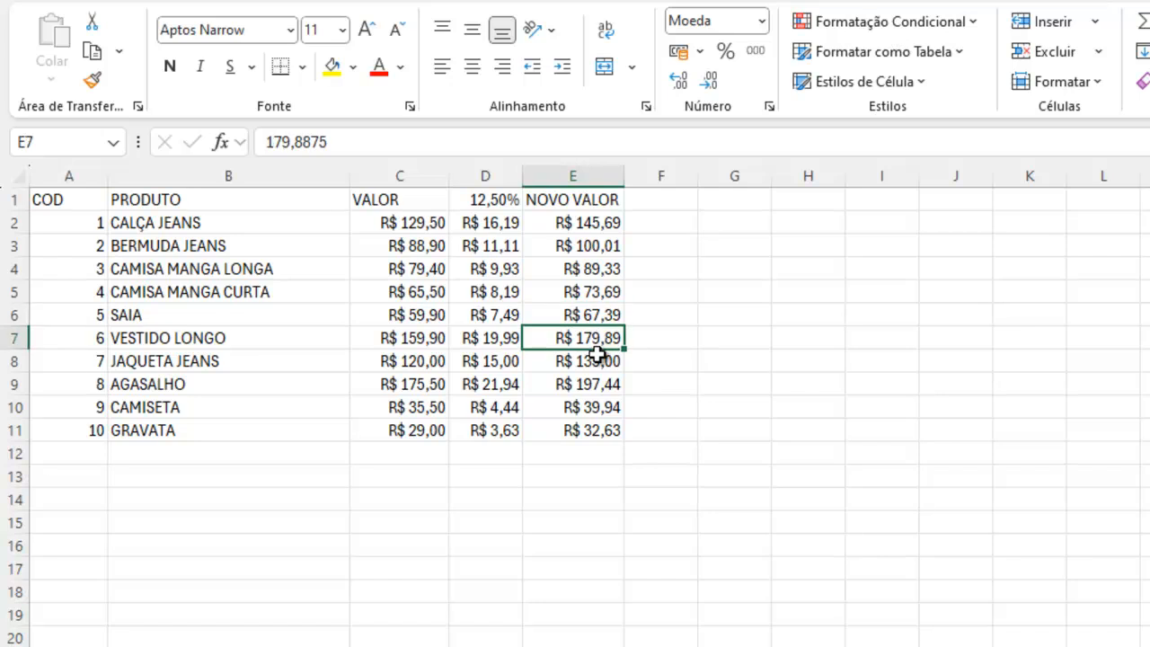
pyautogui.click(599, 368)
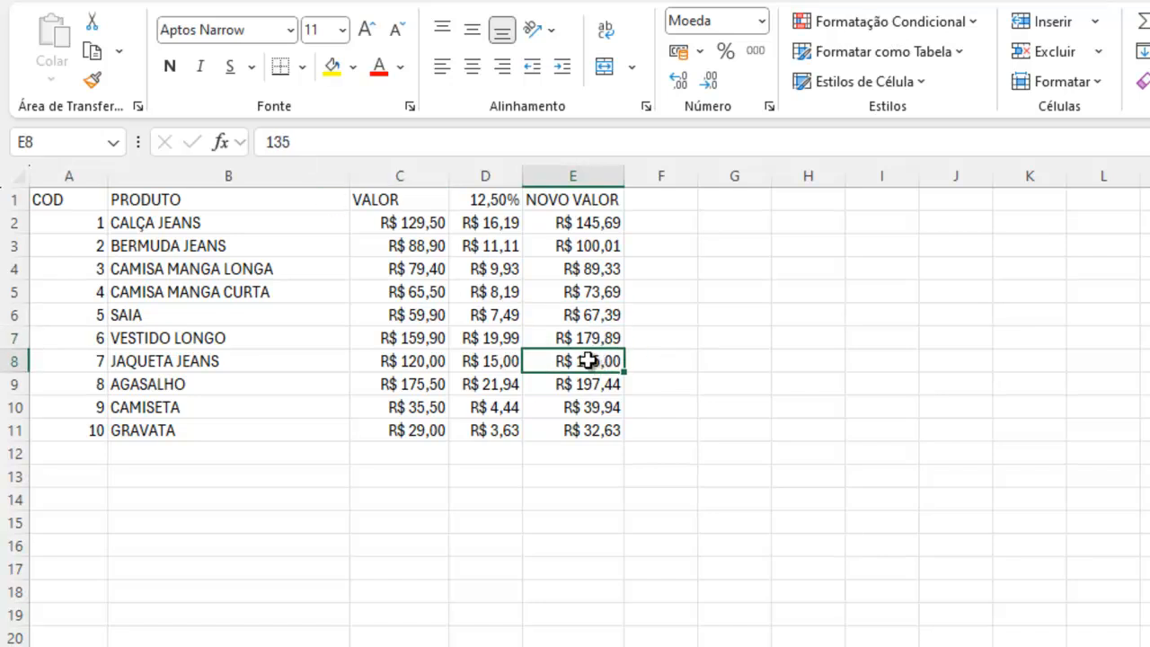
pyautogui.click(588, 382)
pyautogui.click(603, 409)
pyautogui.click(584, 430)
pyautogui.click(594, 250)
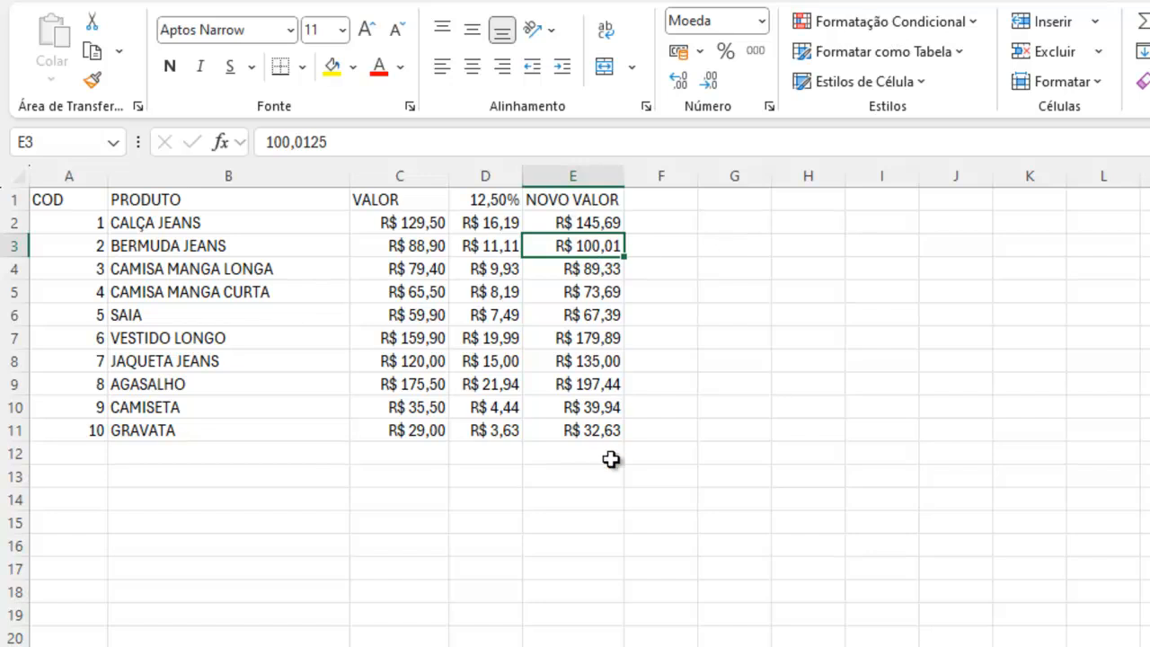
pyautogui.click(655, 430)
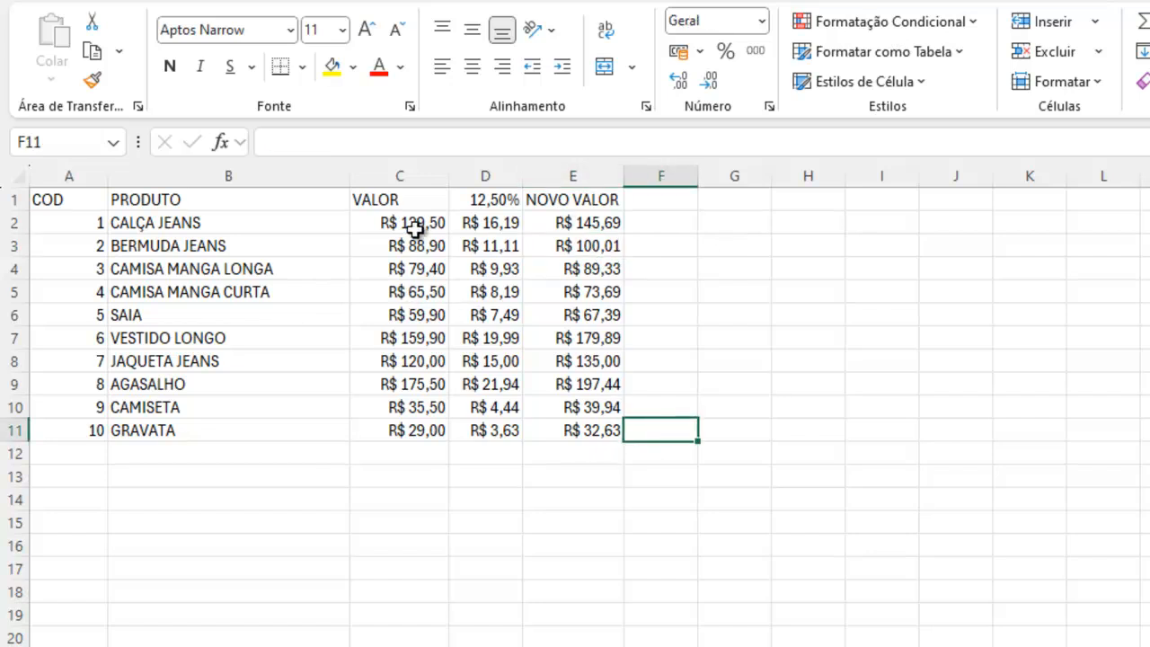
# Compare the decimal places of the original prices in C2:C11 with the stored values in E3 and E2.
pyautogui.moveTo(419, 224); pyautogui.dragTo(429, 429)
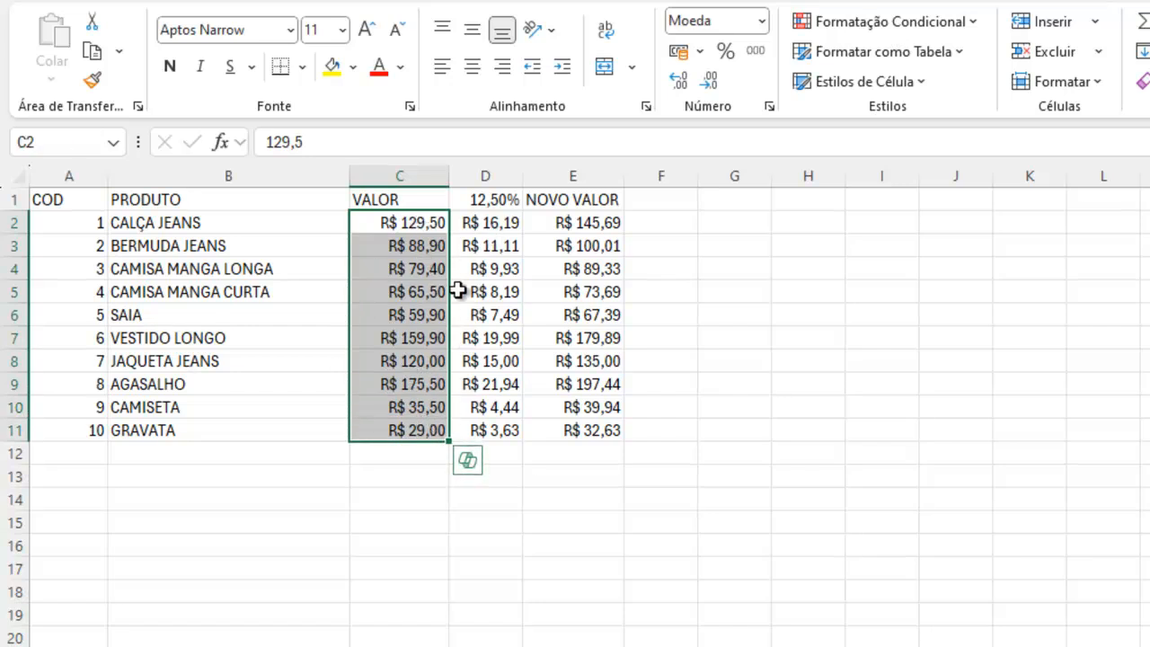
pyautogui.moveTo(604, 248); pyautogui.dragTo(610, 269)
pyautogui.click(611, 249)
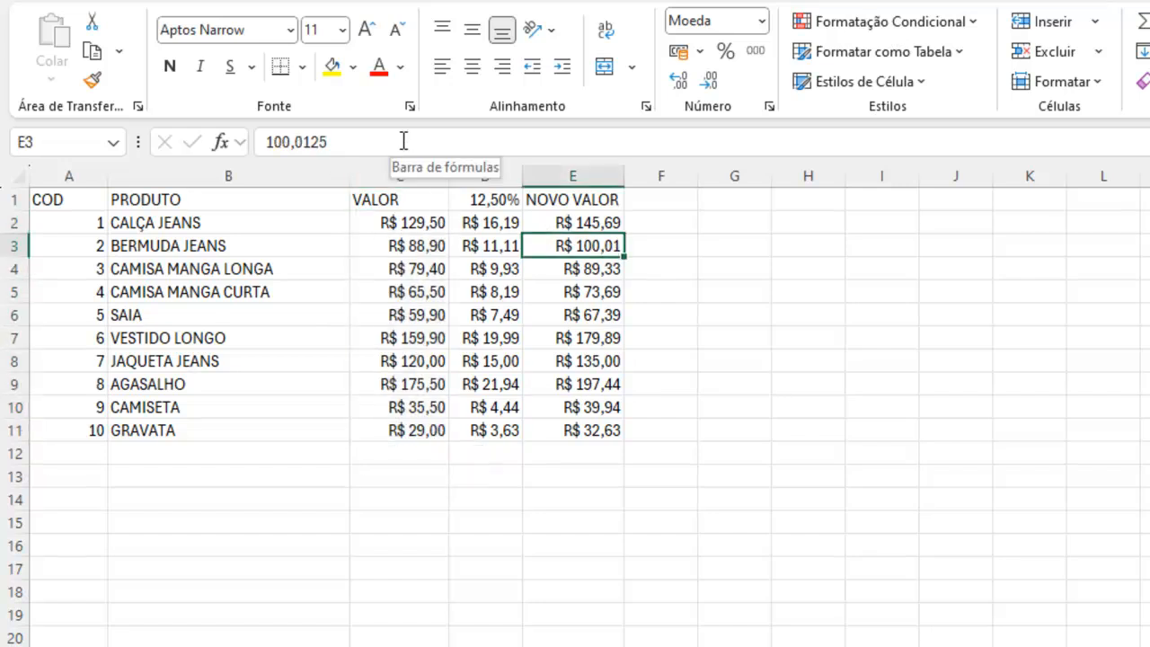
pyautogui.click(403, 141)
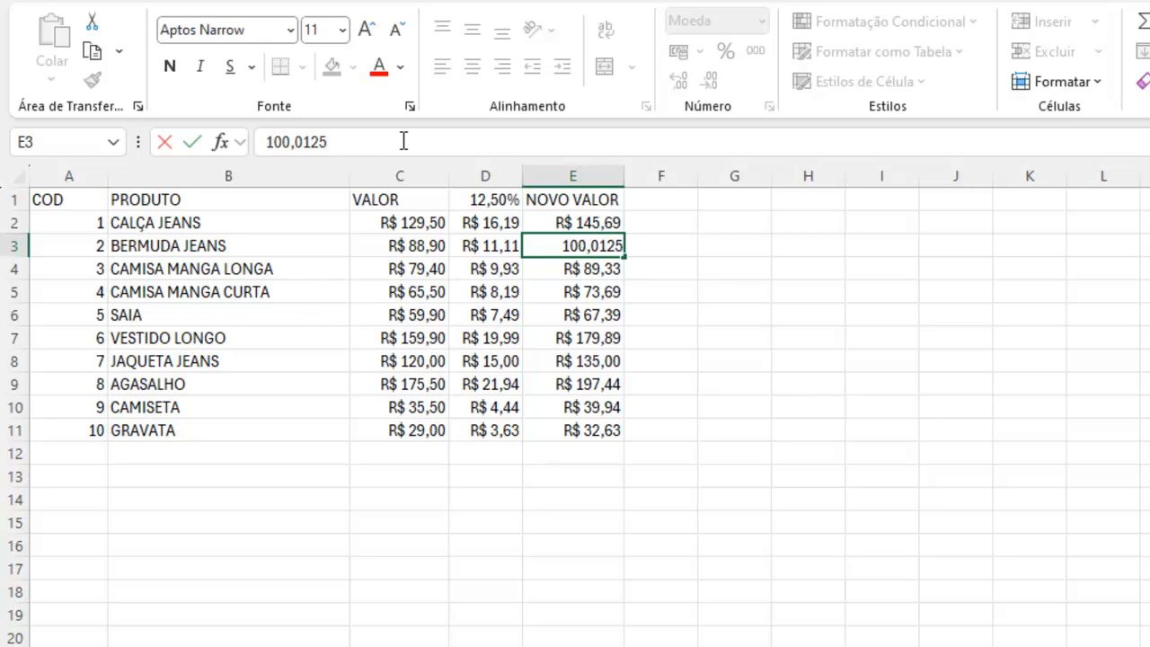
pyautogui.click(711, 261)
pyautogui.click(675, 221)
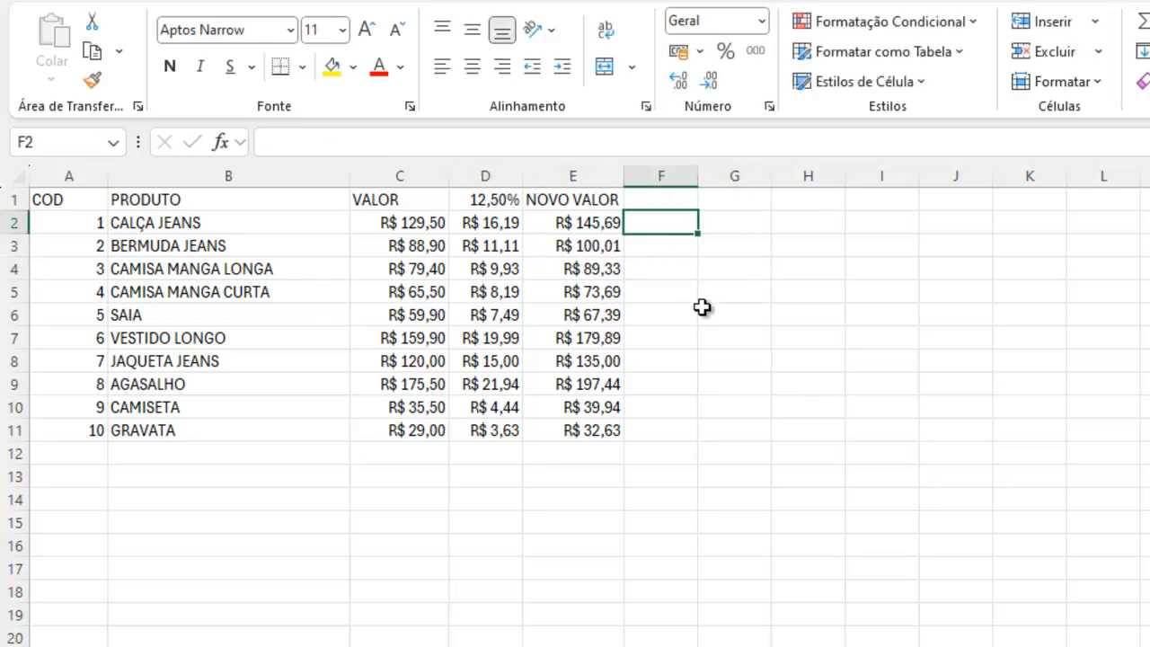
pyautogui.click(683, 199)
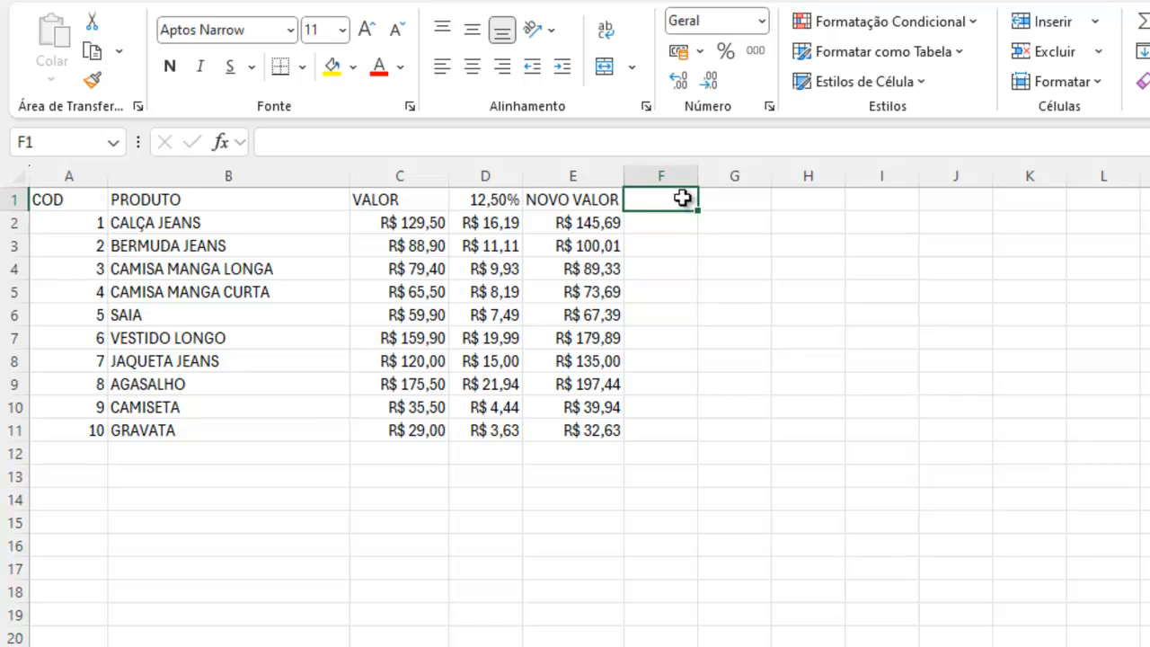
pyautogui.click(808, 291)
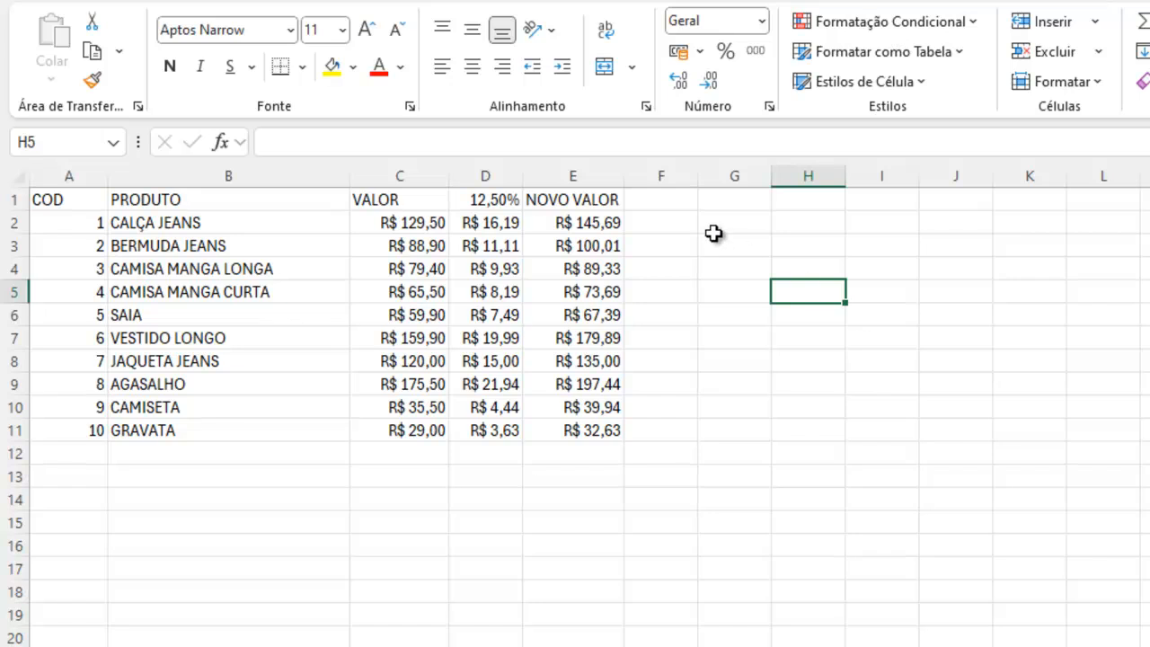
pyautogui.click(674, 220)
pyautogui.click(600, 220)
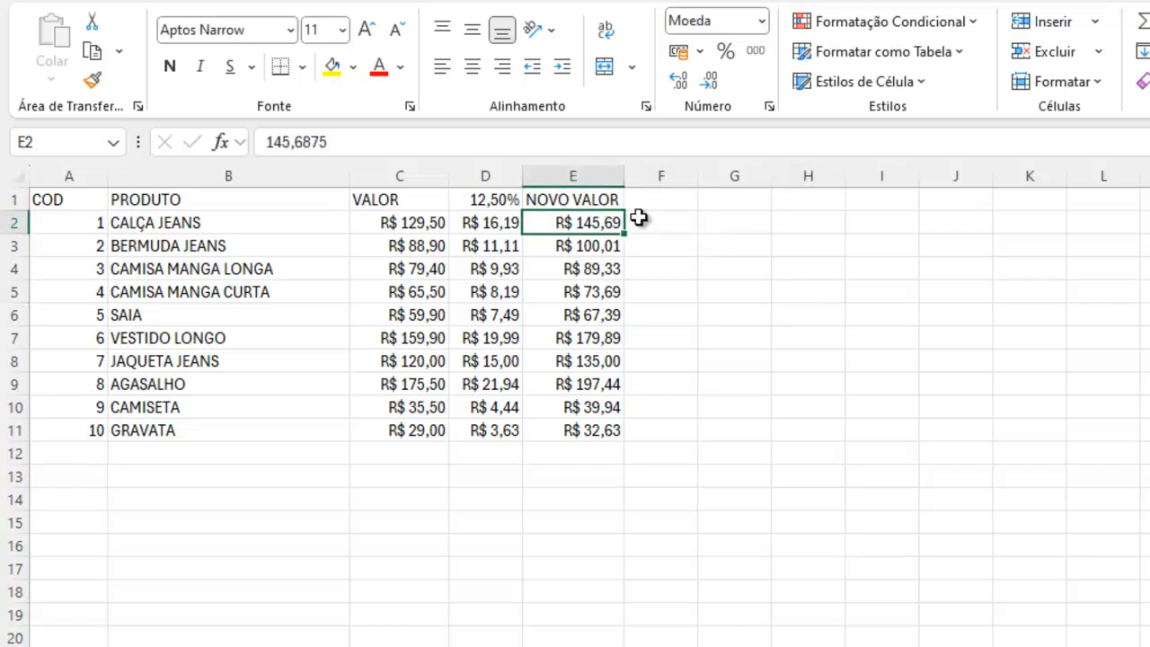
# Round the new price of CALÇA JEANS in F2 with the formula =DEF.NÚM.DEC(E2).
pyautogui.click(659, 198)
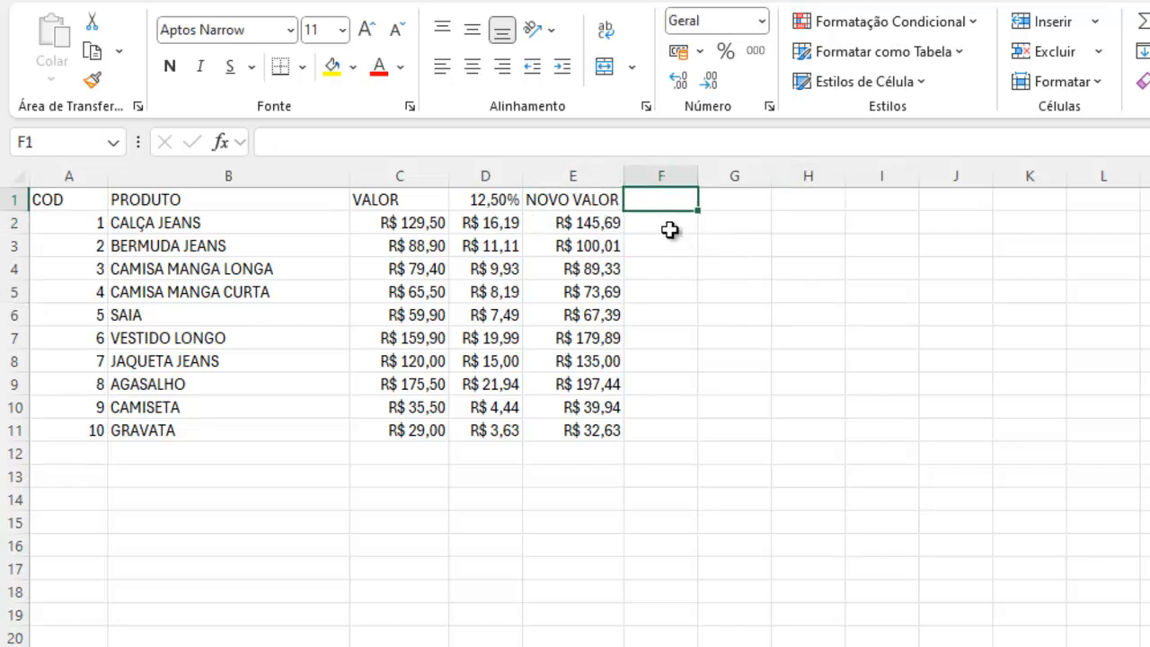
pyautogui.click(670, 225)
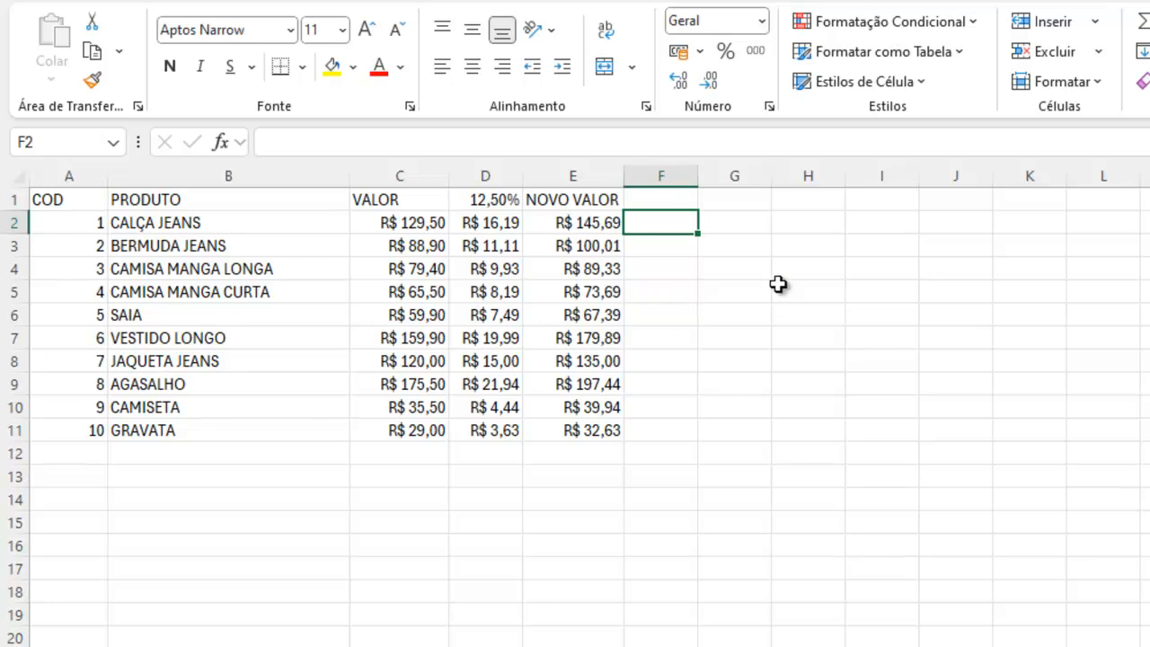
pyautogui.write('=DEF')
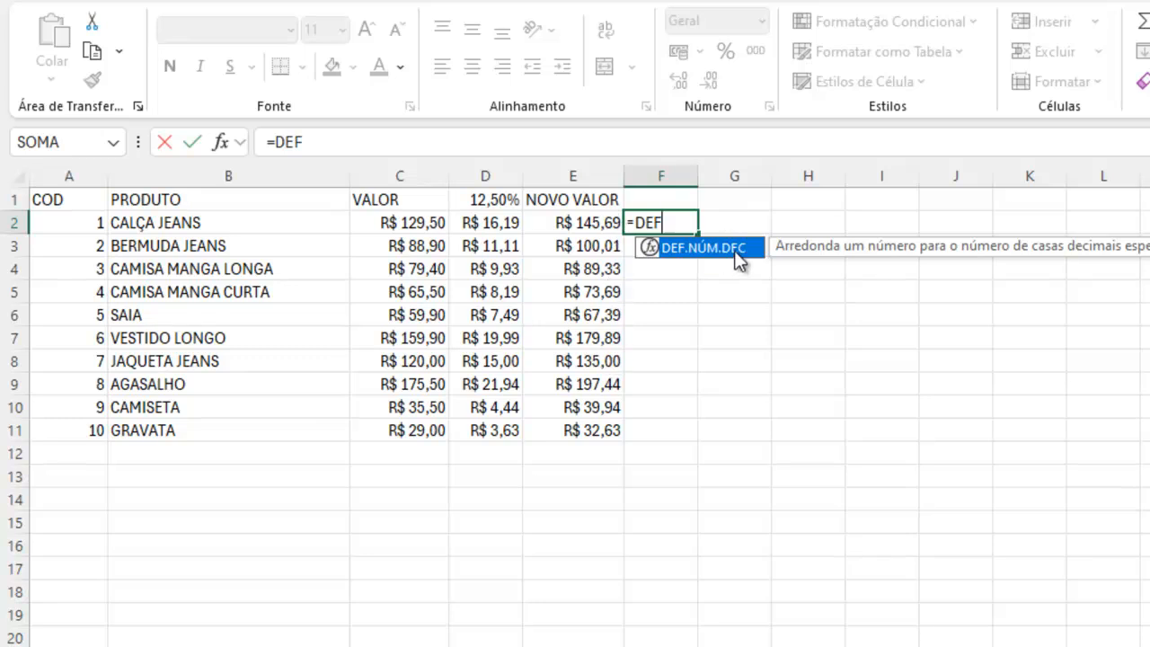
pyautogui.doubleClick(710, 248)
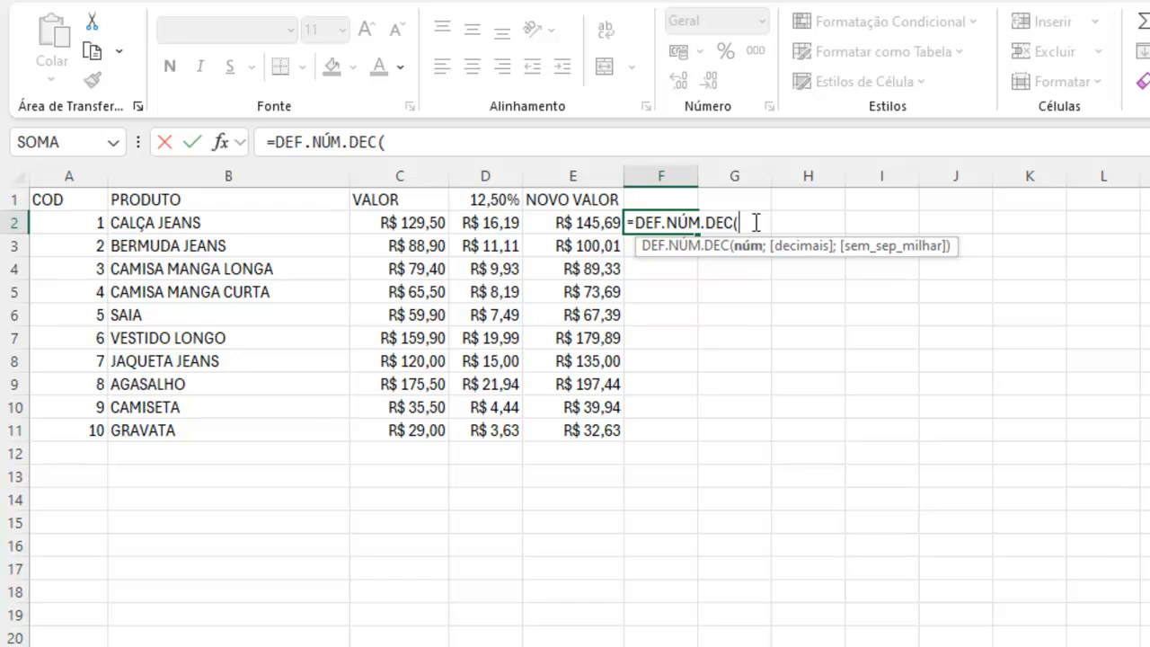
pyautogui.click(580, 218)
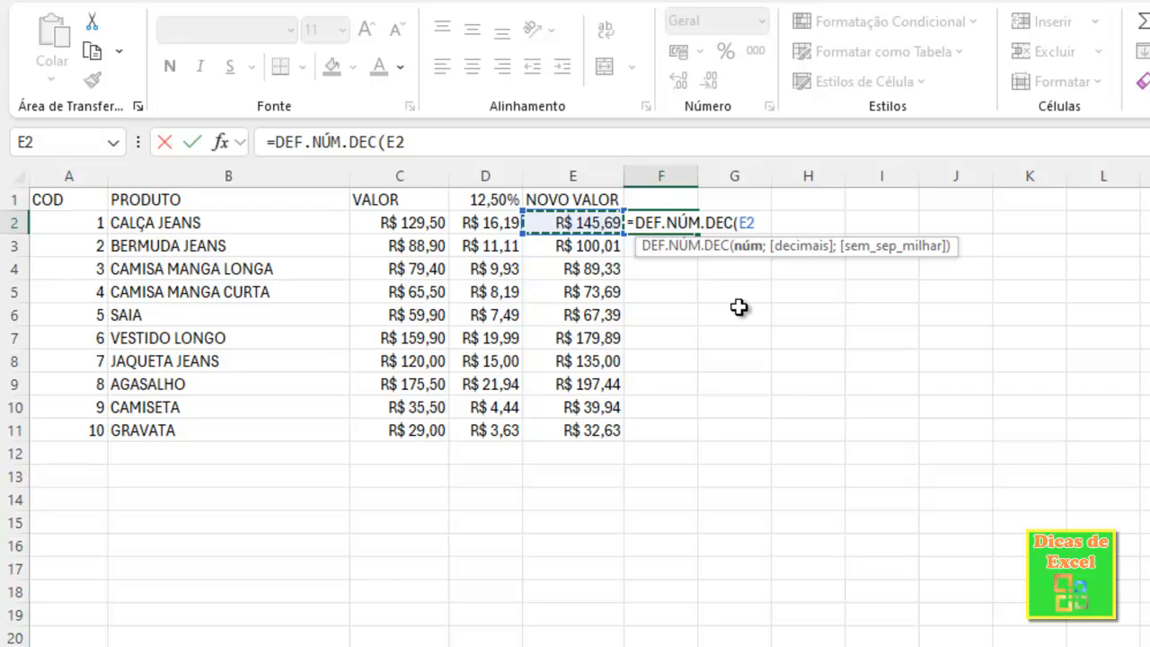
pyautogui.write(')')
pyautogui.press('Return')
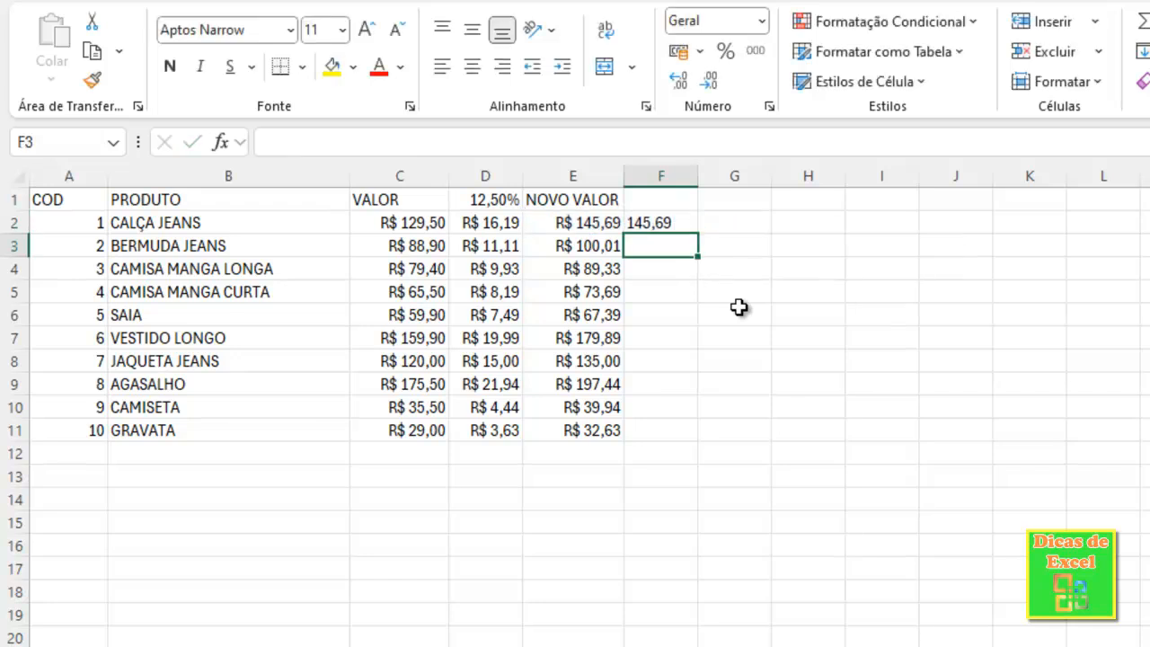
# Copy the DEF.NÚM.DEC formula from F2 down to F11 and check the formulas in the filled cells.
pyautogui.click(668, 224)
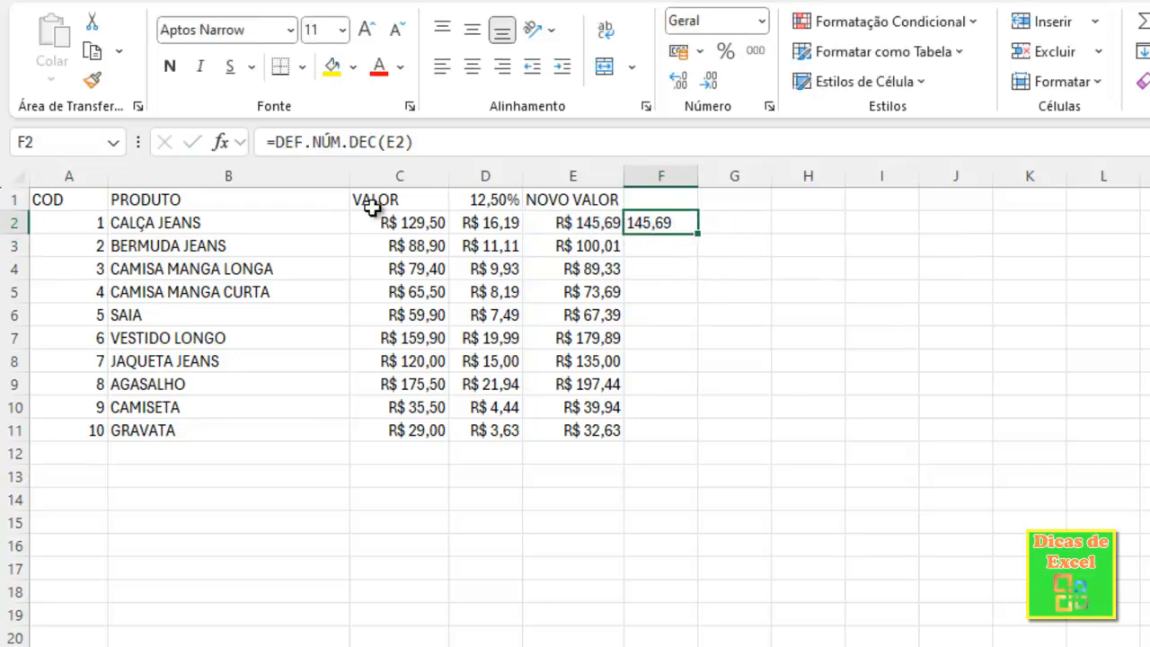
pyautogui.moveTo(698, 233); pyautogui.dragTo(696, 440)
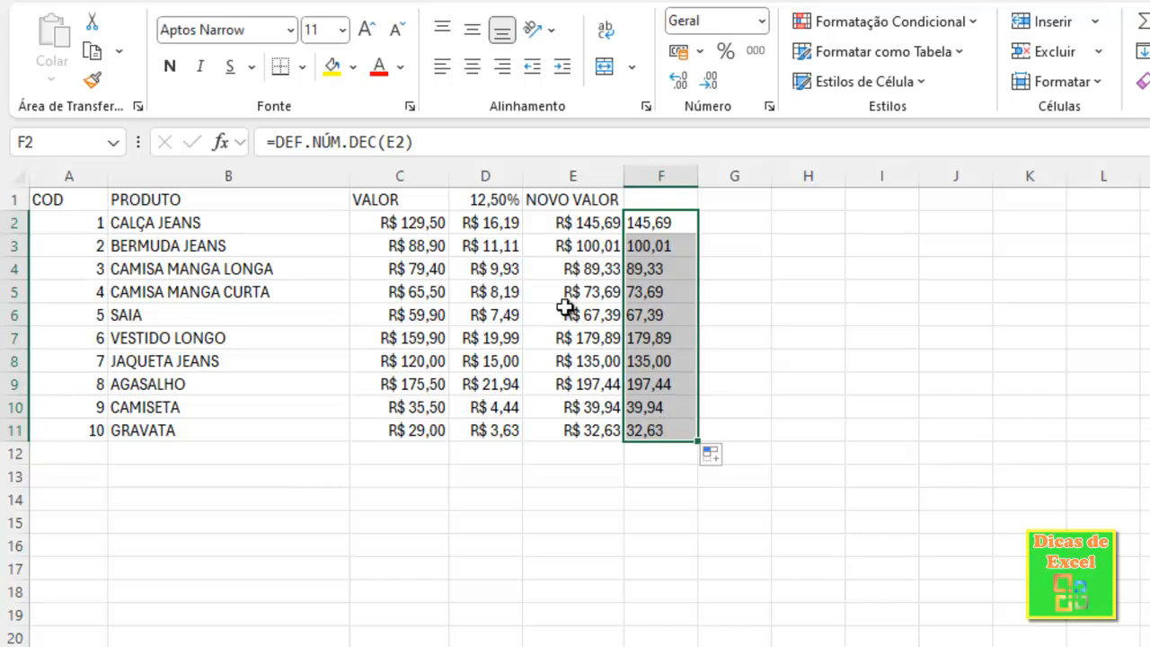
pyautogui.click(662, 268)
pyautogui.click(662, 338)
pyautogui.click(652, 361)
pyautogui.click(649, 407)
pyautogui.click(674, 320)
pyautogui.click(657, 249)
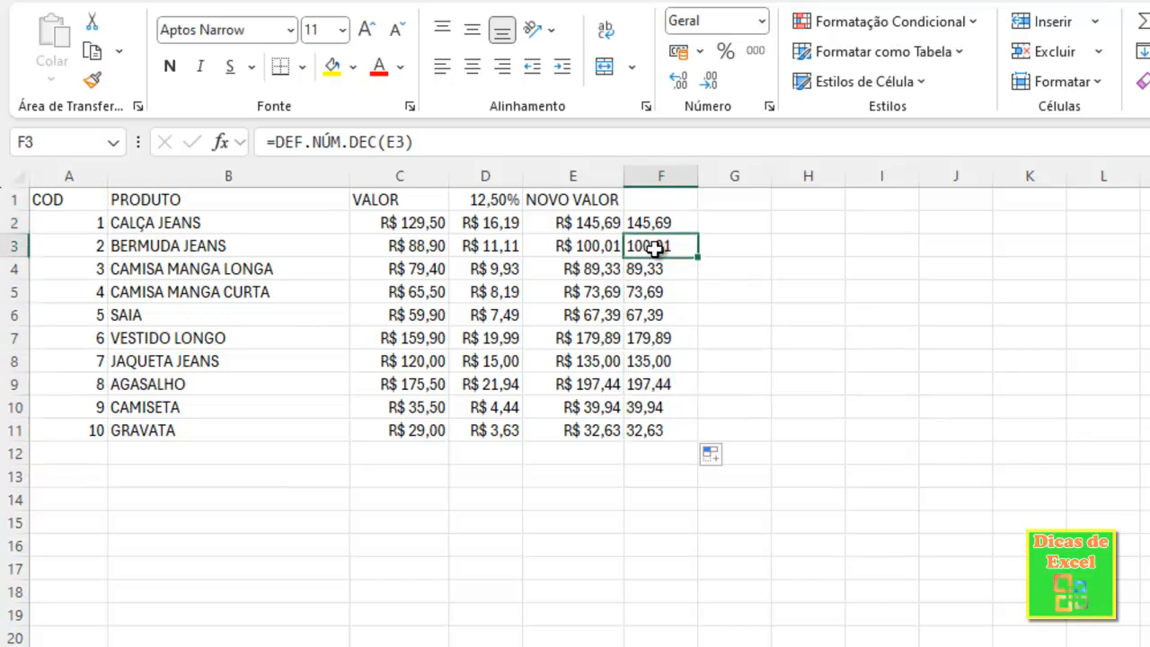
# Replace the formulas in F2:F11 with their values by copying the range and pasting values only in place.
pyautogui.click(664, 220)
pyautogui.moveTo(664, 220); pyautogui.dragTo(671, 425)
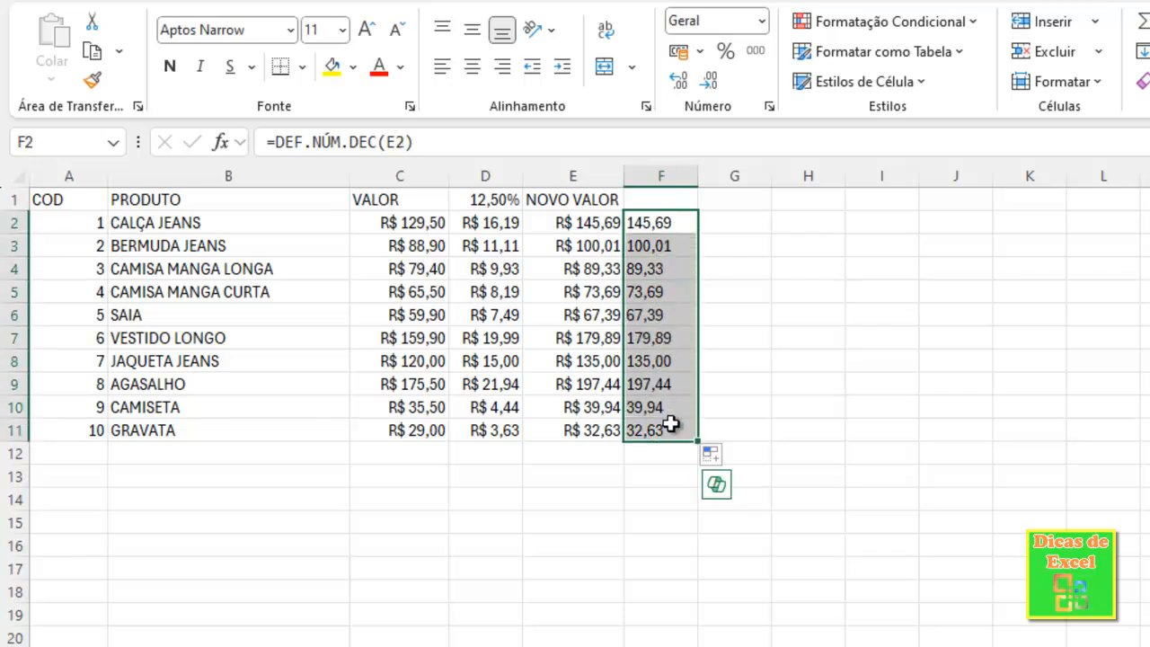
pyautogui.hotkey('ctrl', 'c')
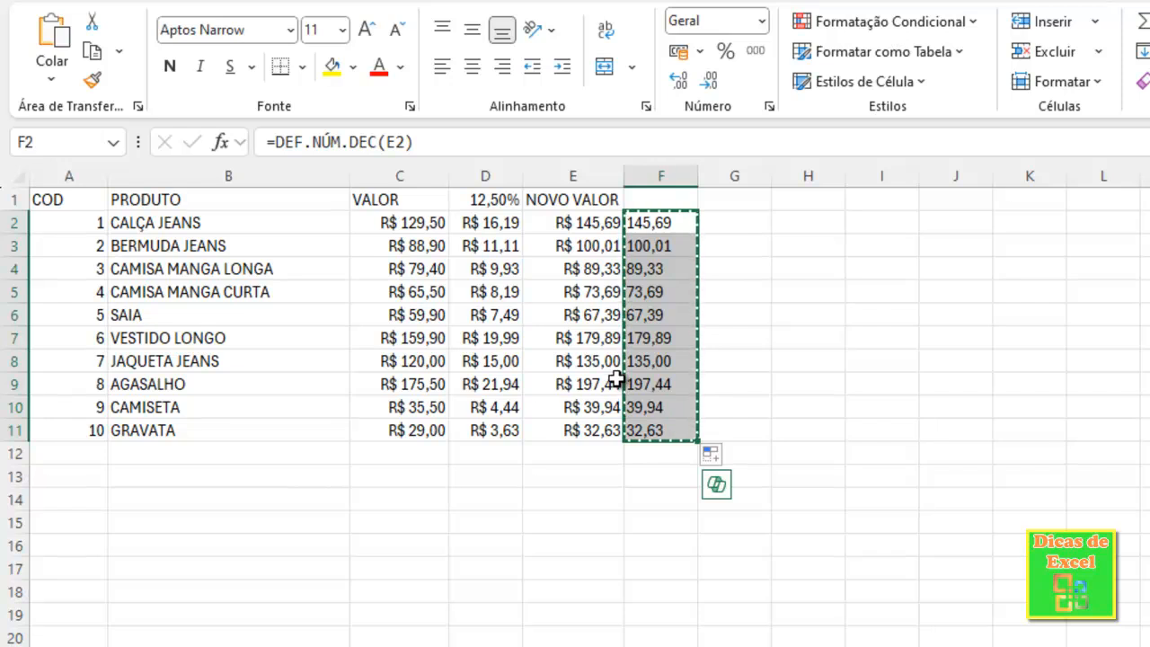
pyautogui.click(47, 79)
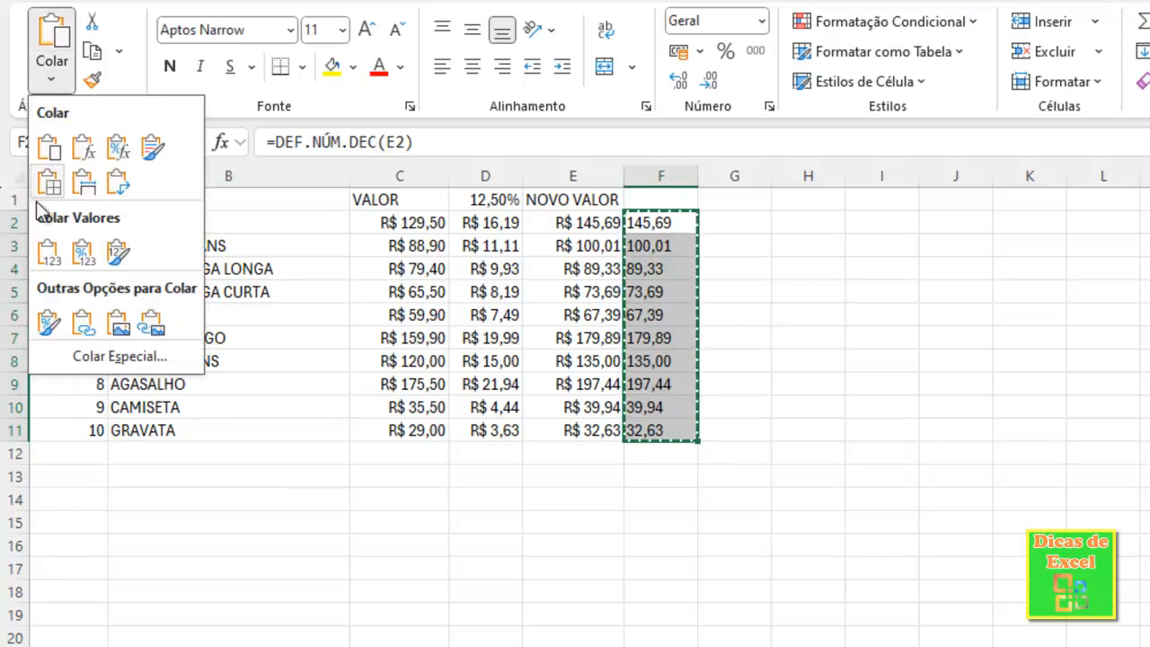
pyautogui.click(46, 255)
pyautogui.click(775, 273)
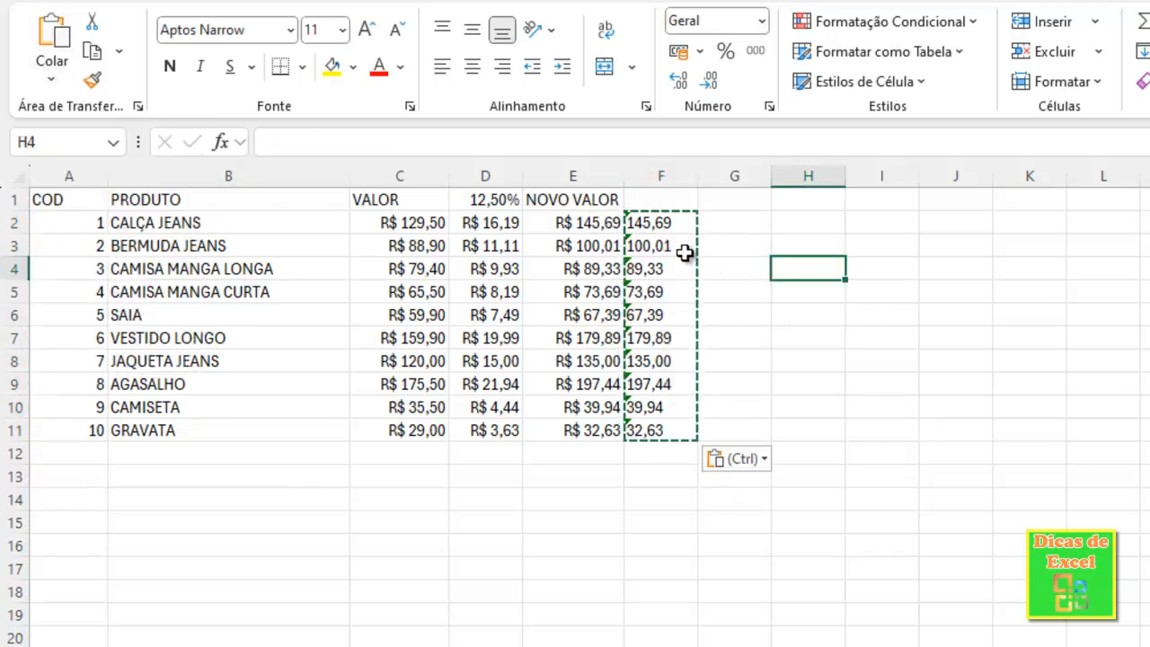
pyautogui.press('Escape')
# Check the stored contents of the pasted cells in F2:F11 and compare the decimal places in E3 and F3.
pyautogui.click(681, 226)
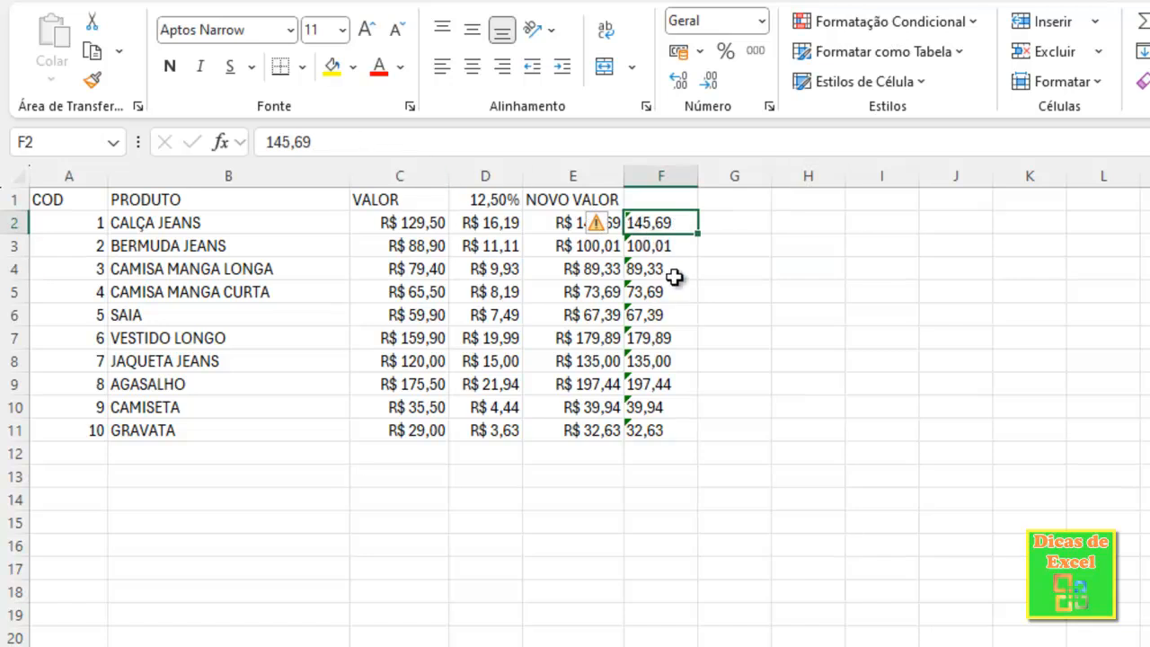
pyautogui.click(673, 267)
pyautogui.click(670, 311)
pyautogui.click(662, 352)
pyautogui.click(657, 382)
pyautogui.click(660, 408)
pyautogui.click(658, 430)
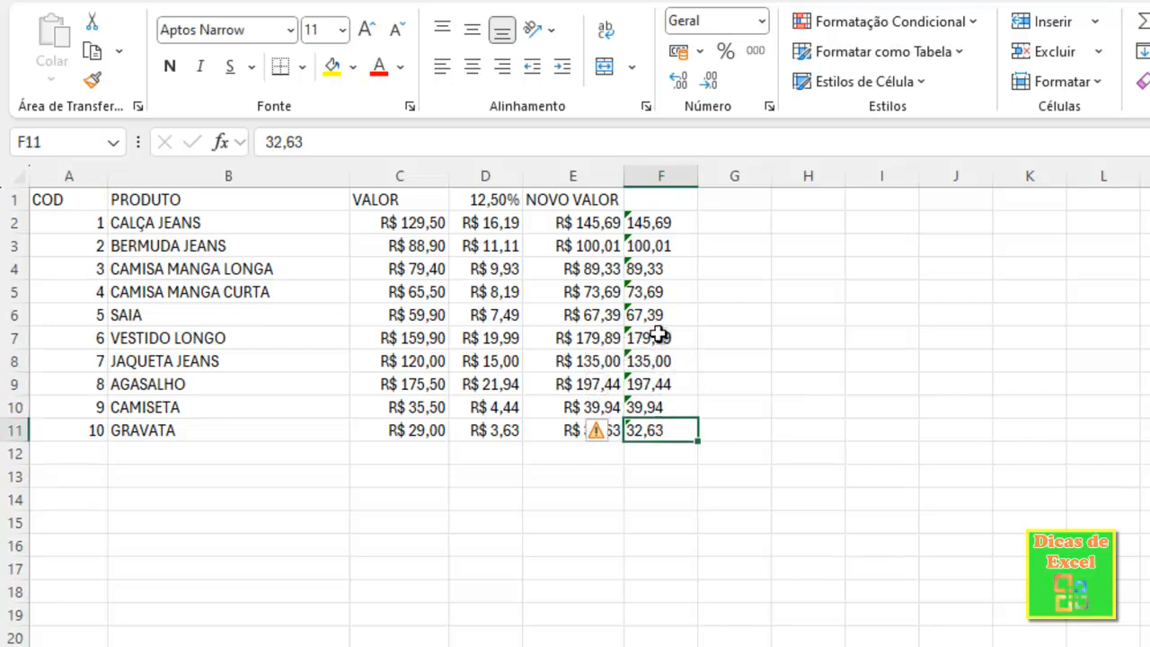
pyautogui.click(589, 246)
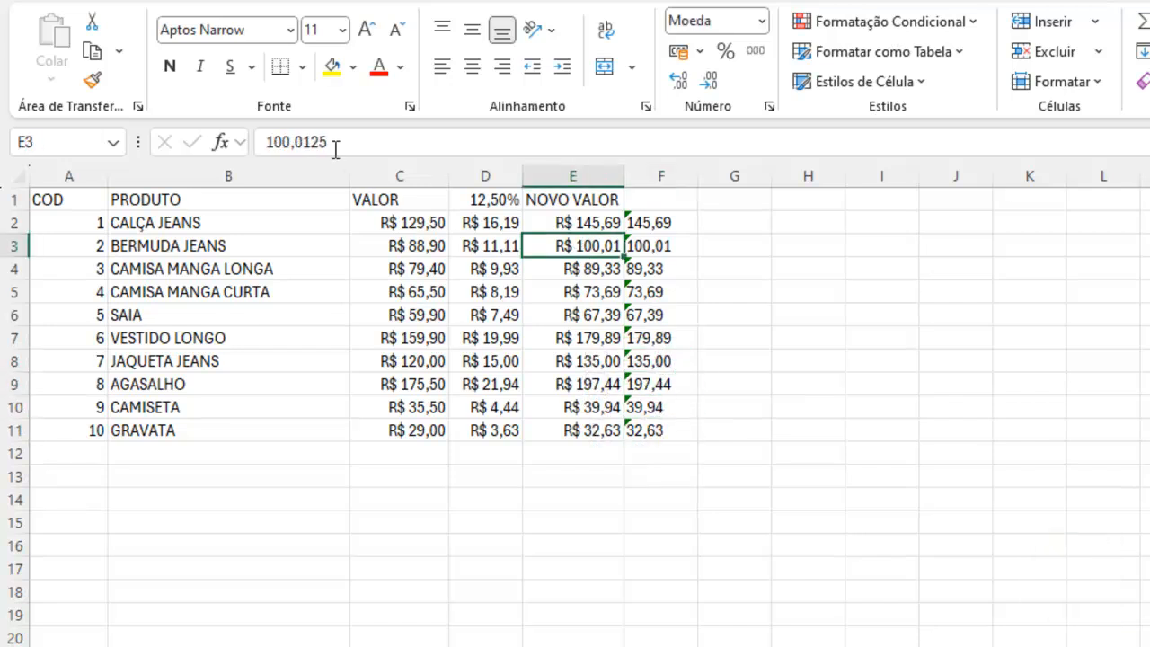
pyautogui.click(661, 245)
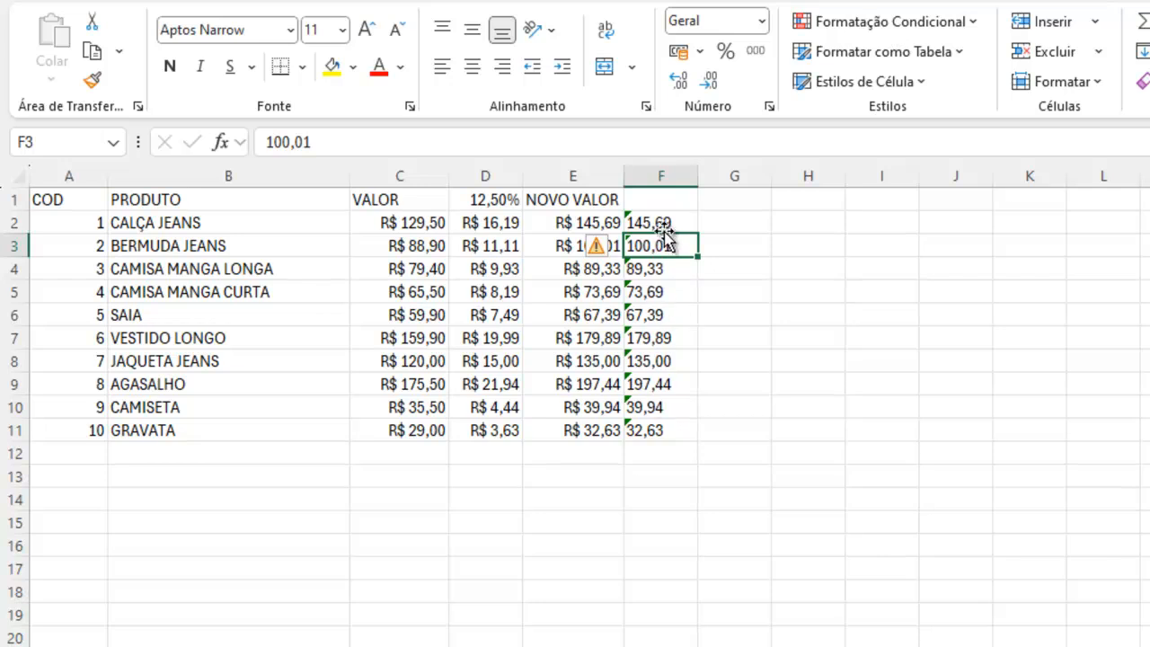
# Convert the numbers stored as text in F2:F11 to numbers with the Converter em número error option.
pyautogui.moveTo(663, 223); pyautogui.dragTo(661, 423)
pyautogui.click(596, 224)
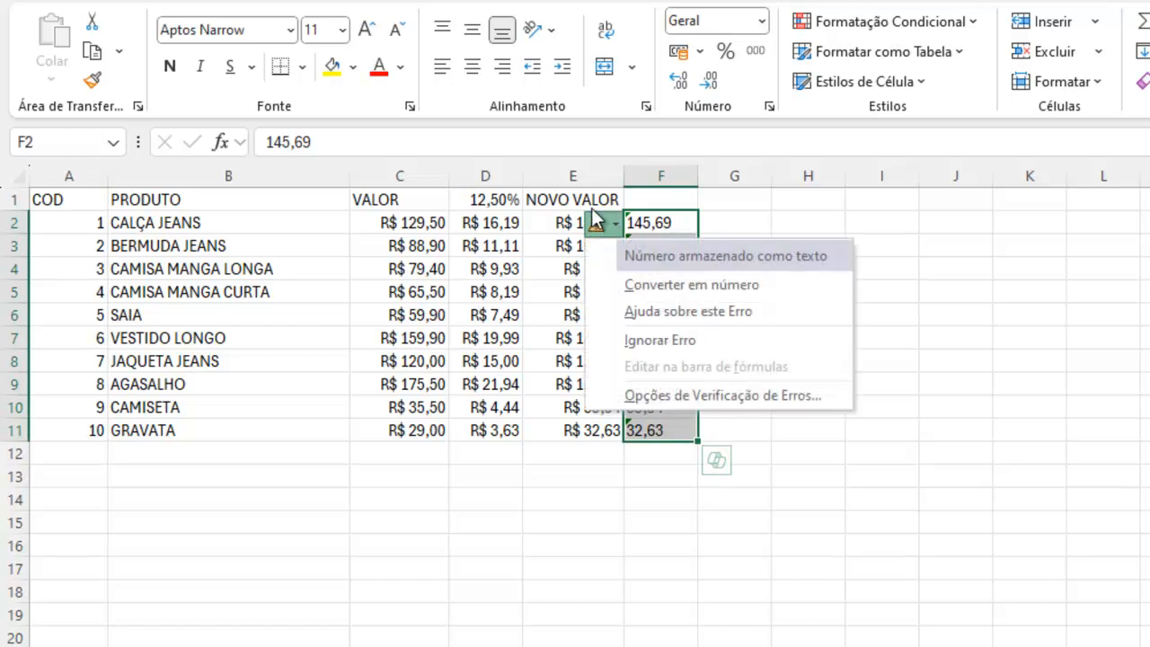
pyautogui.click(890, 273)
pyautogui.moveTo(665, 220); pyautogui.dragTo(664, 431)
pyautogui.click(599, 223)
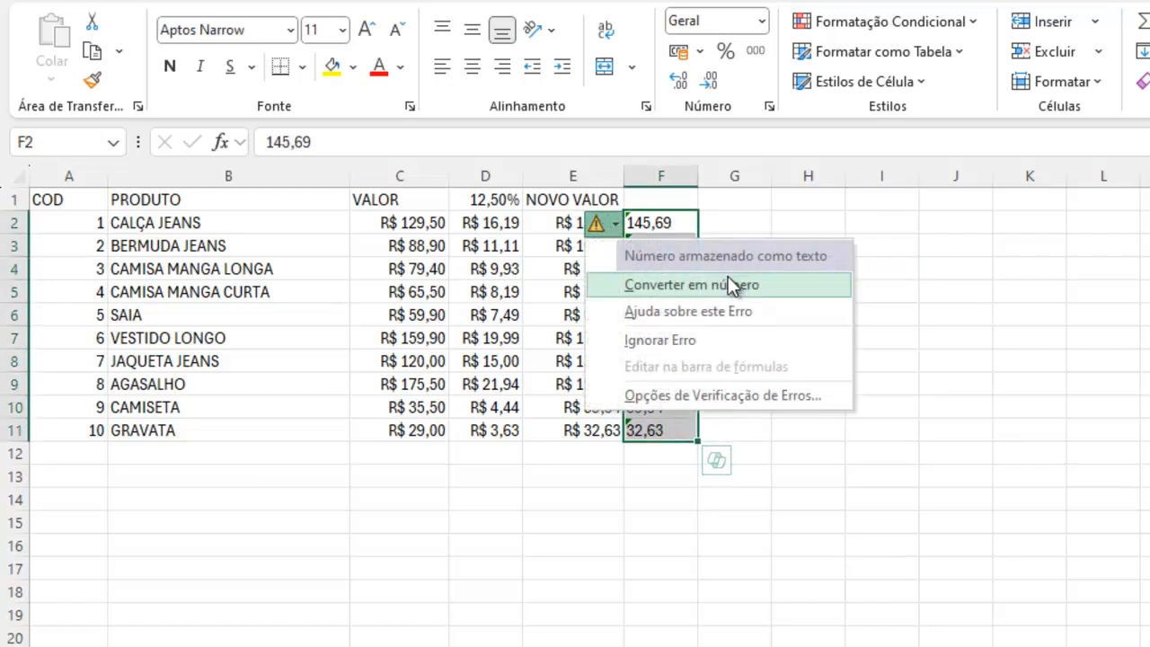
pyautogui.click(728, 284)
pyautogui.click(777, 269)
# Inspect the converted numbers in column F and compare their decimal places with the unrounded price in E3.
pyautogui.click(673, 223)
pyautogui.moveTo(672, 222); pyautogui.dragTo(681, 429)
pyautogui.click(673, 225)
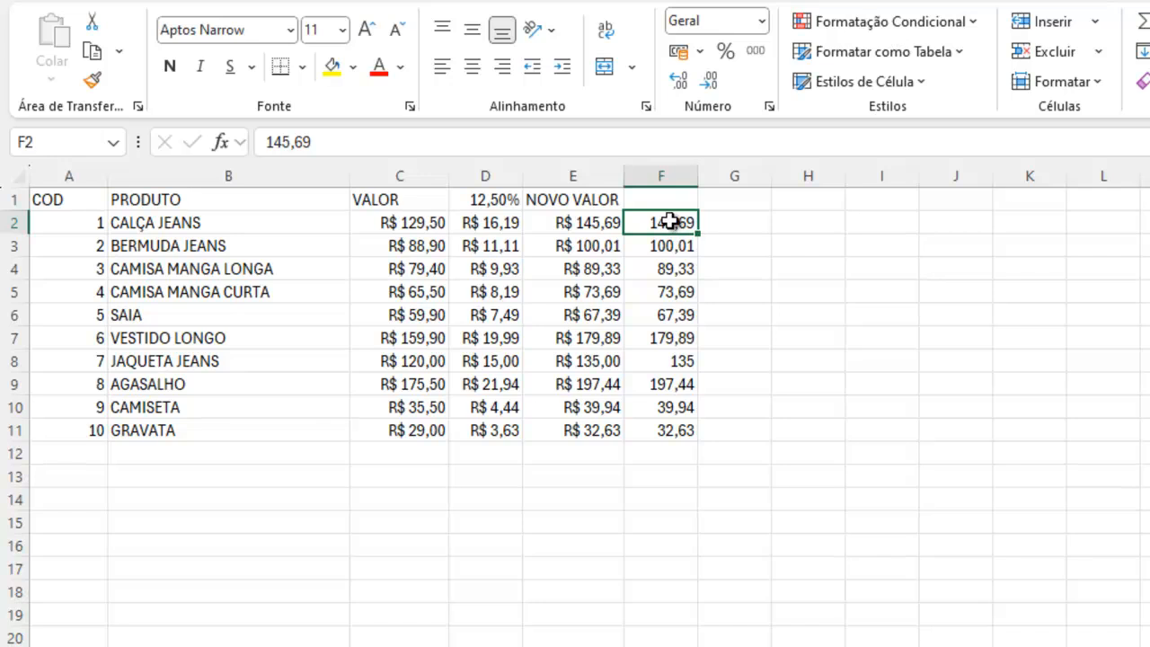
pyautogui.click(663, 245)
pyautogui.click(663, 290)
pyautogui.click(659, 336)
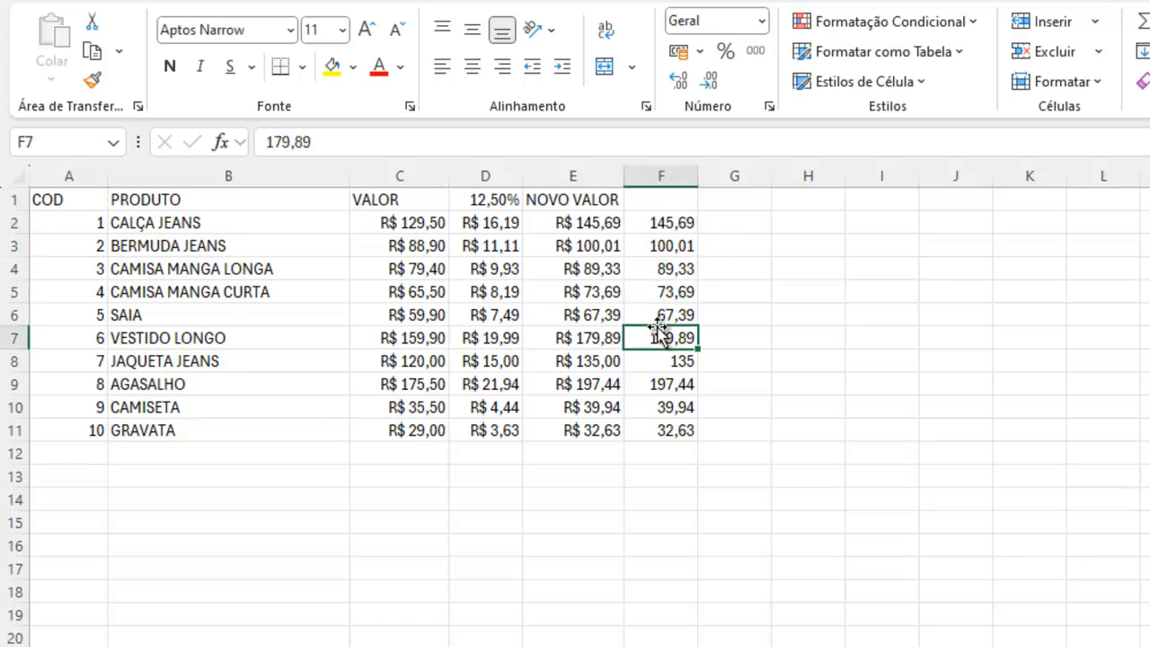
pyautogui.click(591, 237)
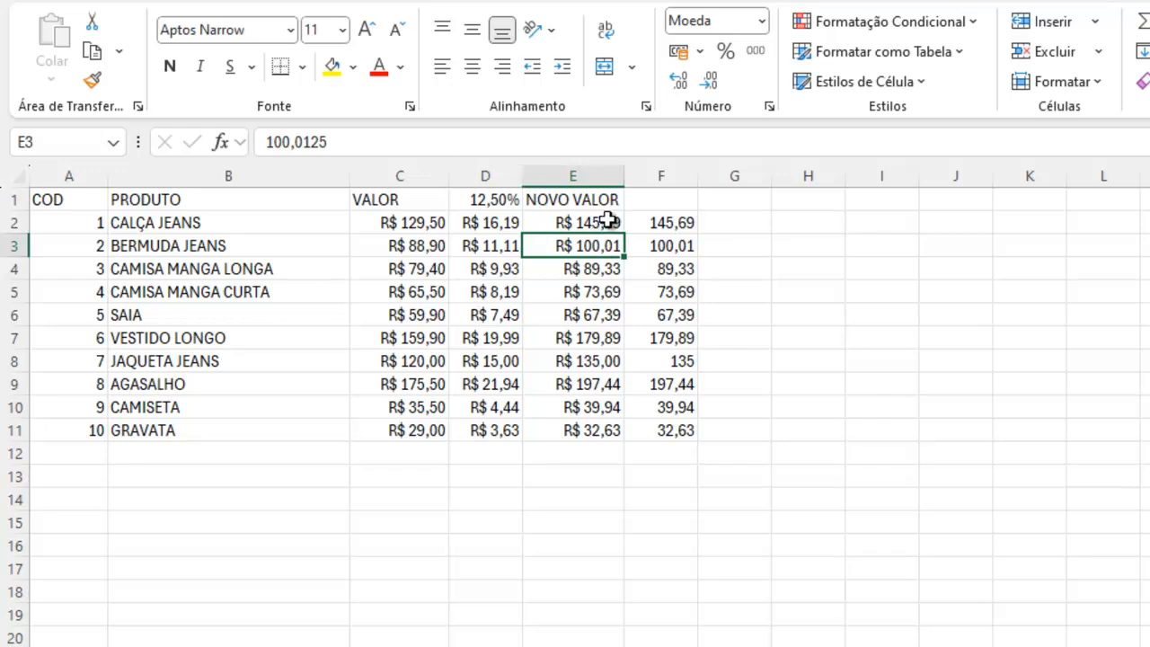
# Format F2:F11 as Moeda with the R$ symbol and two decimal places, and check the stored values.
pyautogui.click(660, 223)
pyautogui.moveTo(659, 230); pyautogui.dragTo(649, 419)
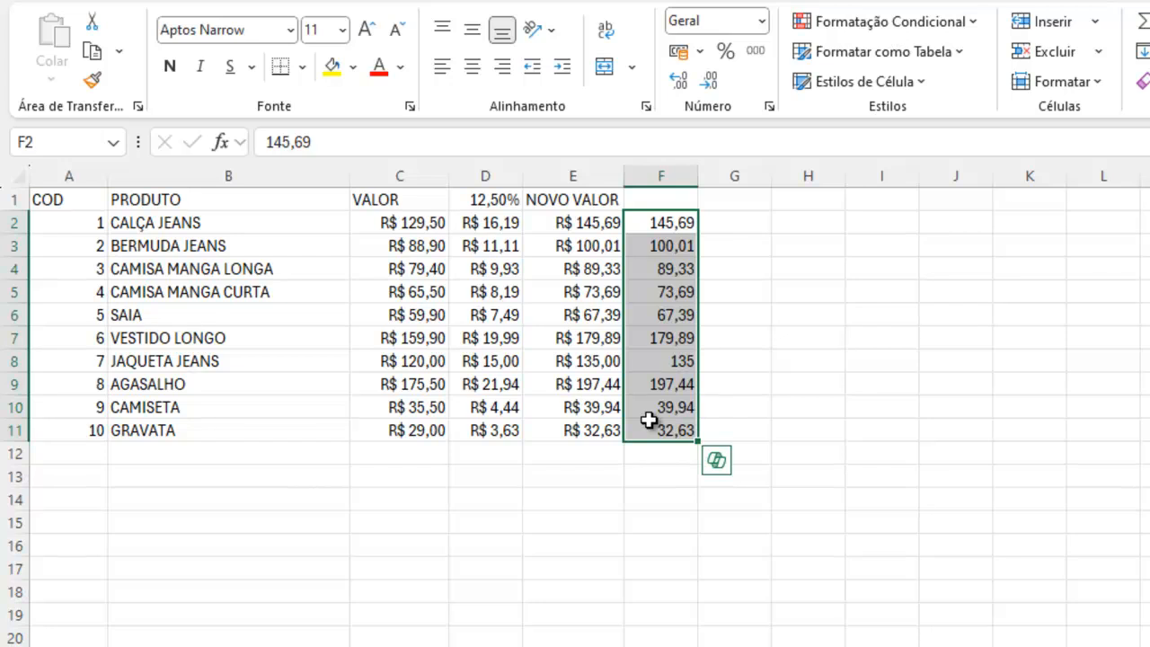
pyautogui.hotkey('ctrl', '1')
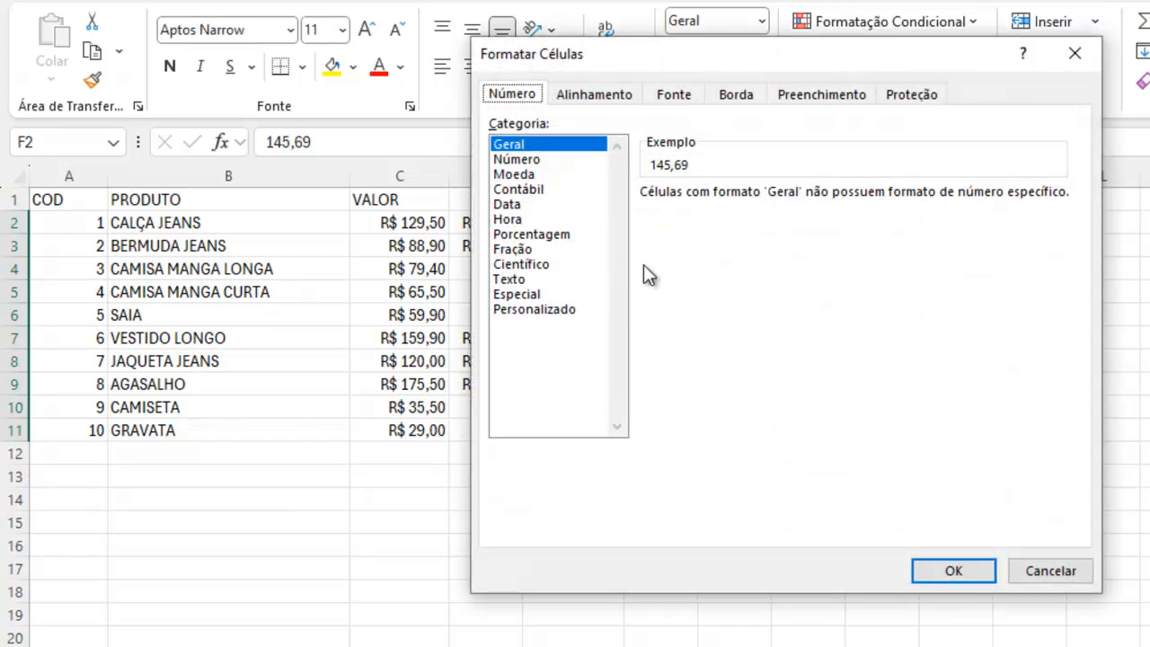
pyautogui.click(551, 176)
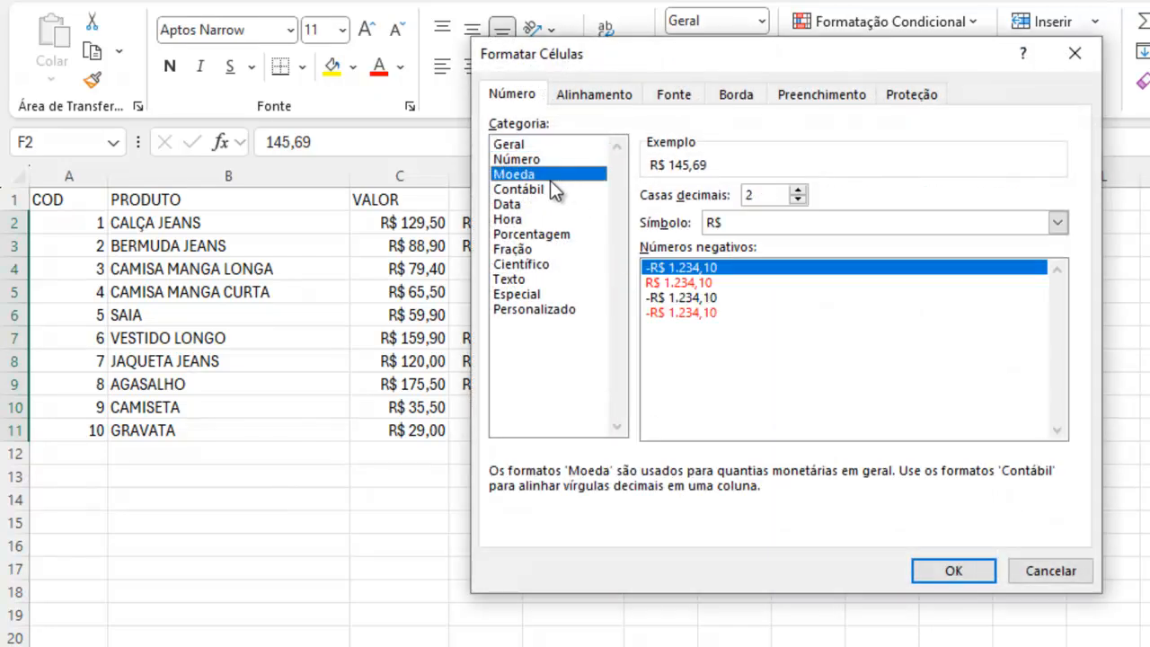
pyautogui.click(950, 573)
pyautogui.click(980, 470)
pyautogui.click(672, 225)
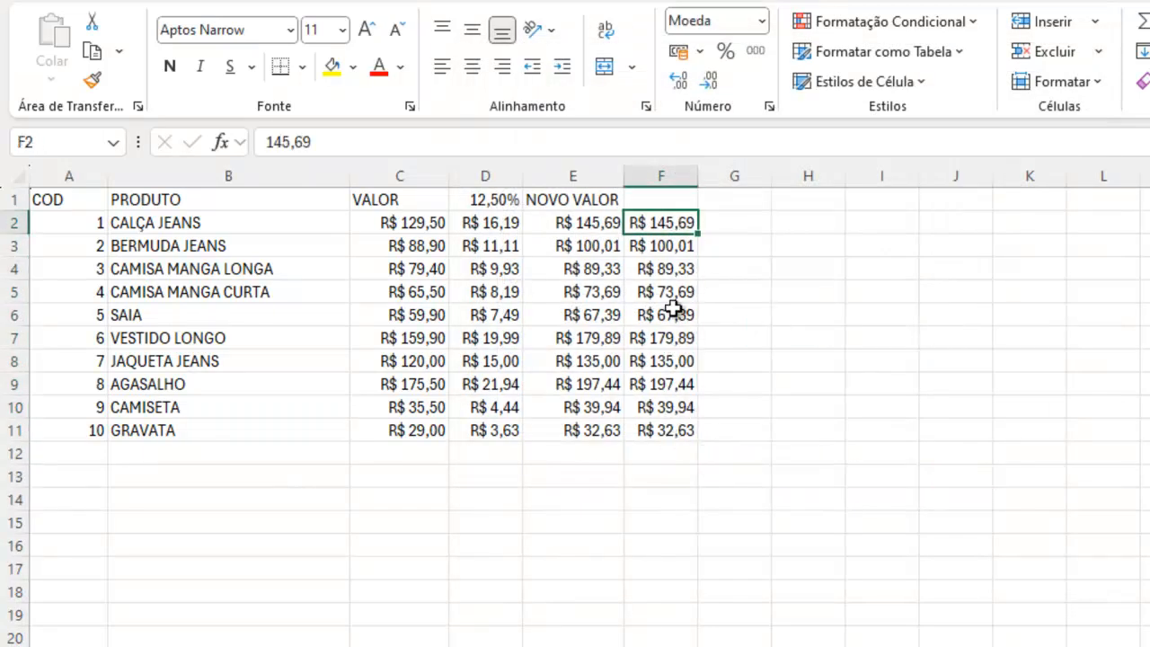
pyautogui.click(664, 324)
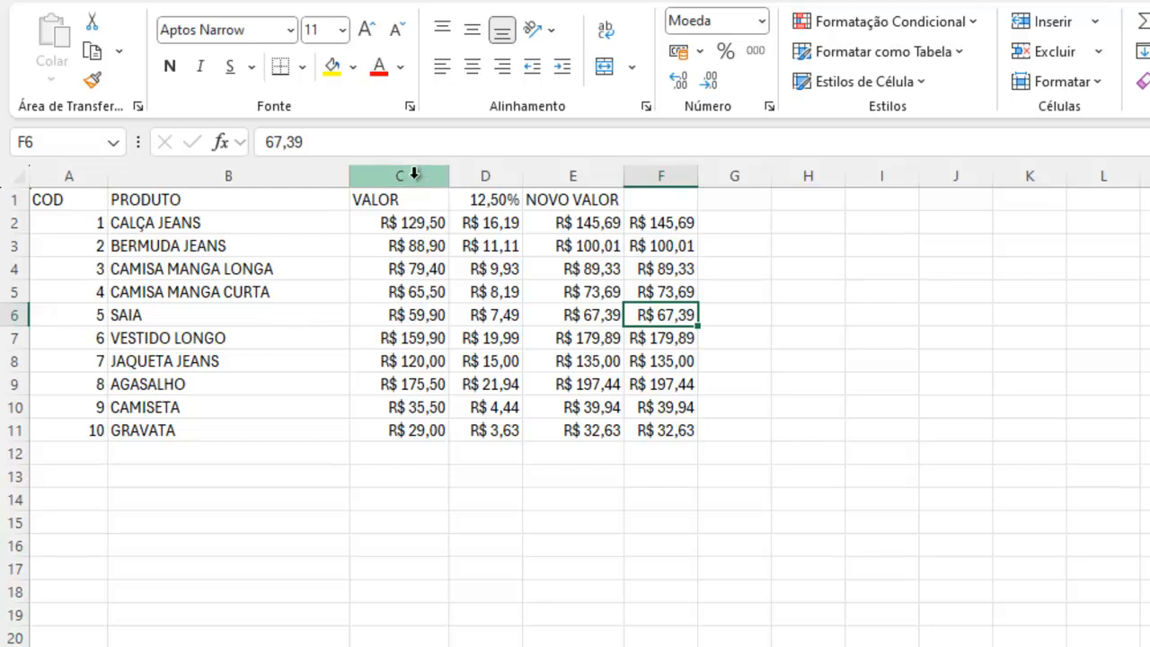
# Delete columns D and E, which hold the 12,50% increase and the unrounded NOVO VALOR prices.
pyautogui.click(414, 176)
pyautogui.moveTo(490, 175); pyautogui.dragTo(580, 180)
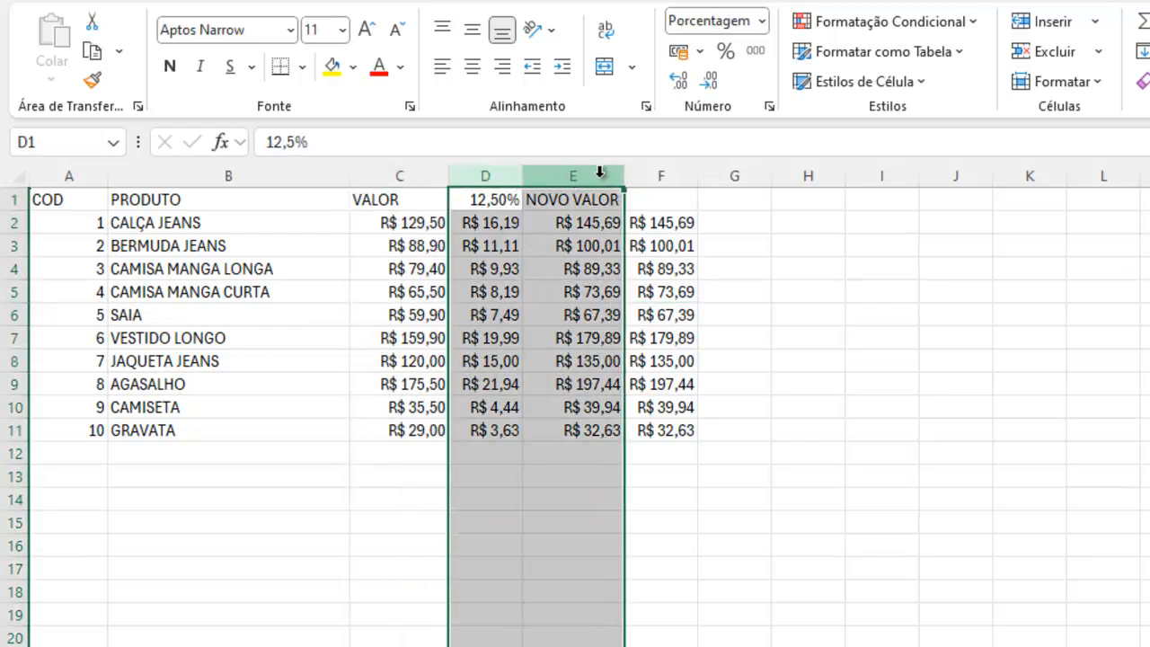
pyautogui.hotkey('ctrl', '-')
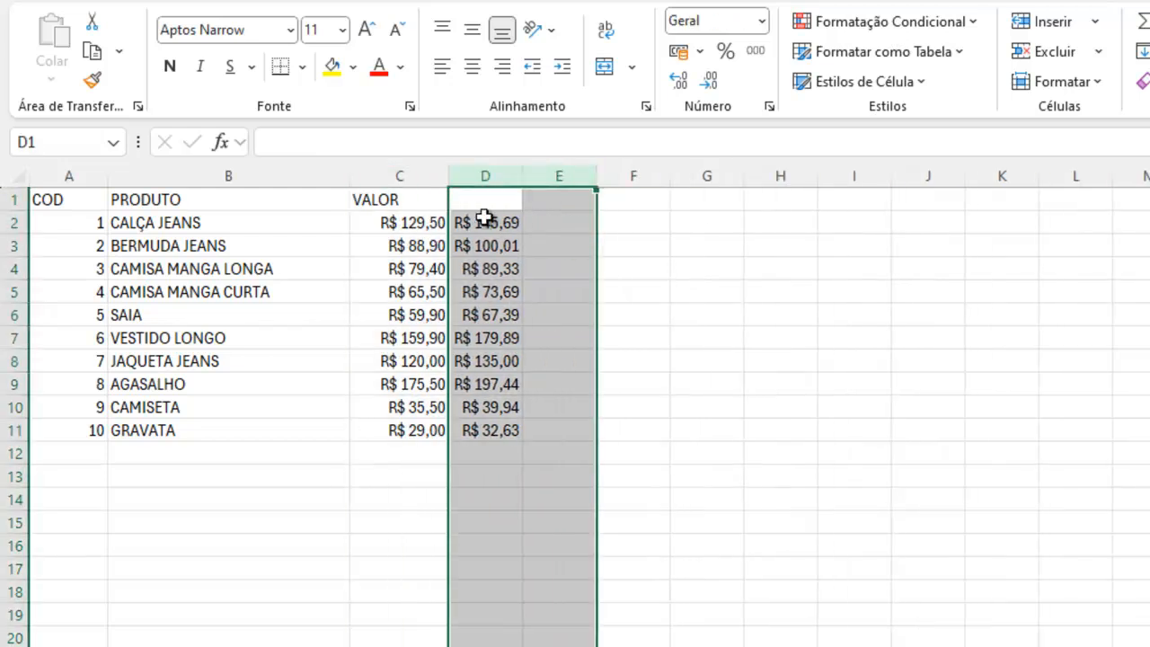
# Enter the header NOVO VALOR in D1 above the rounded prices and check the stored value in D2.
pyautogui.click(483, 205)
pyautogui.write('NOV')
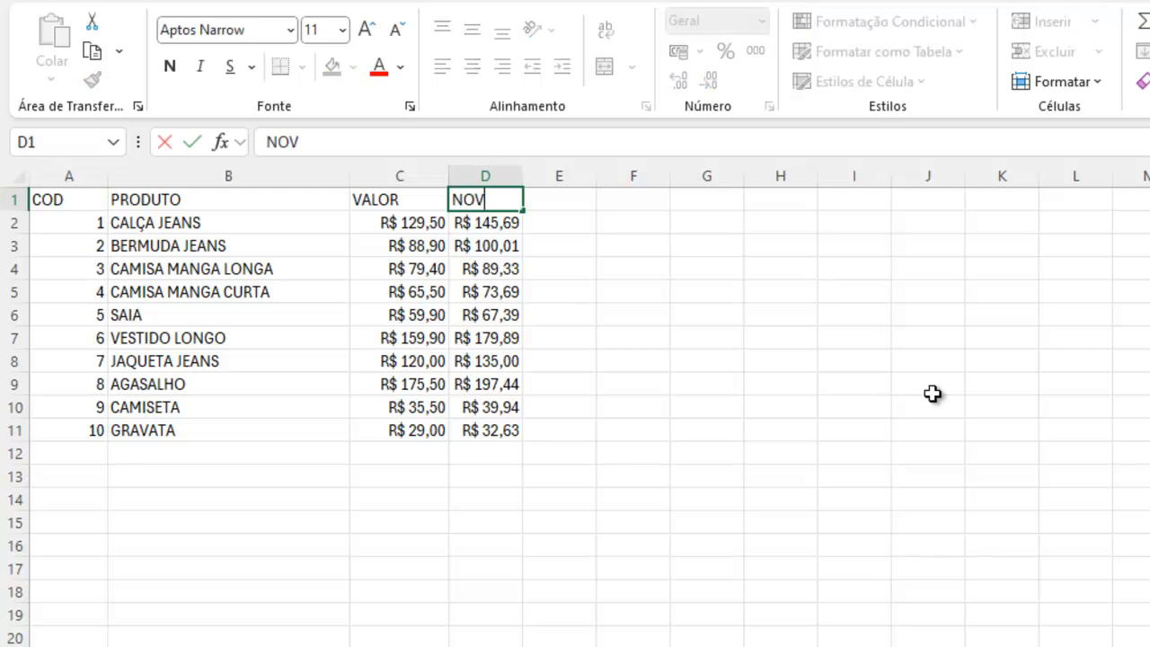
pyautogui.write('OVVALOR')
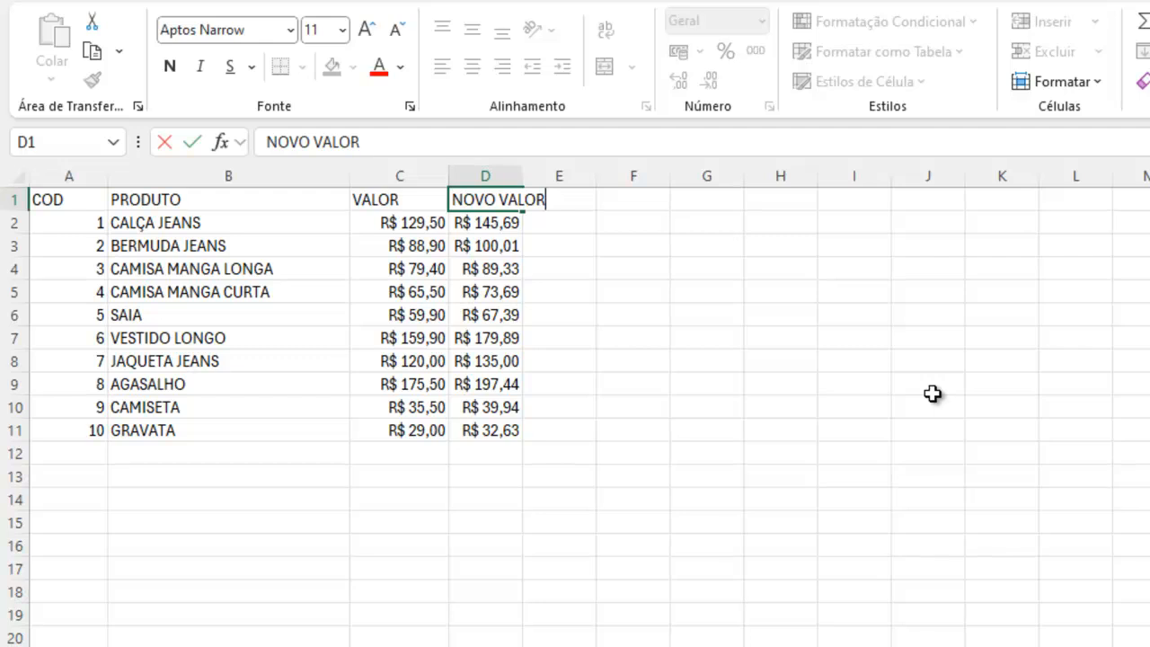
pyautogui.click(976, 403)
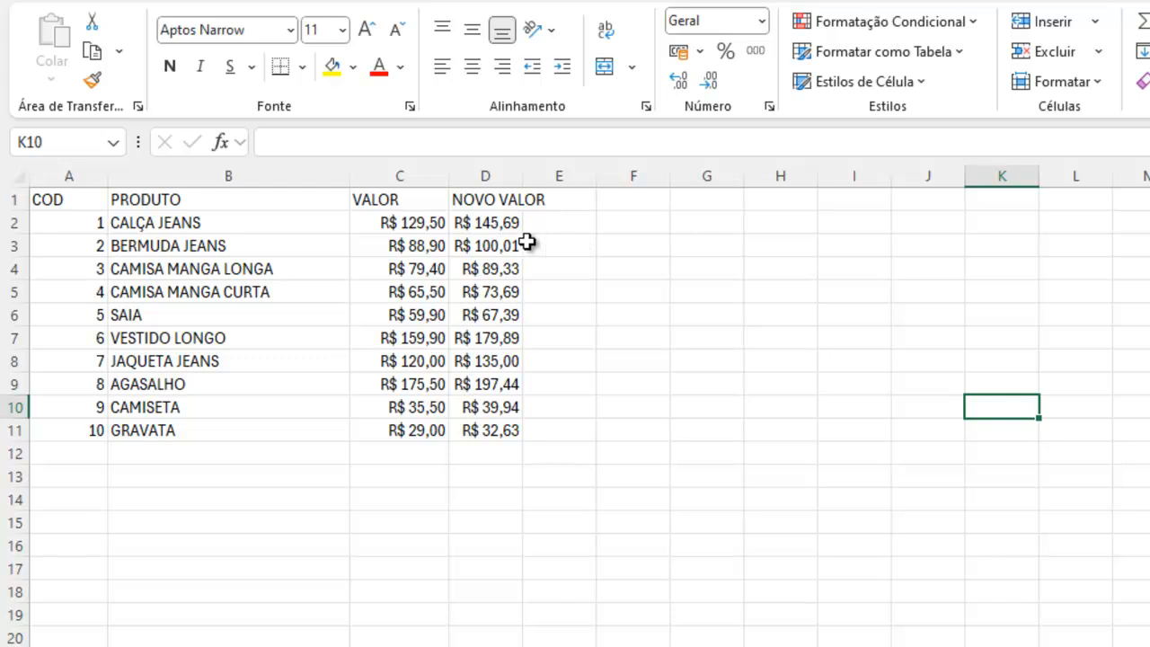
pyautogui.click(483, 228)
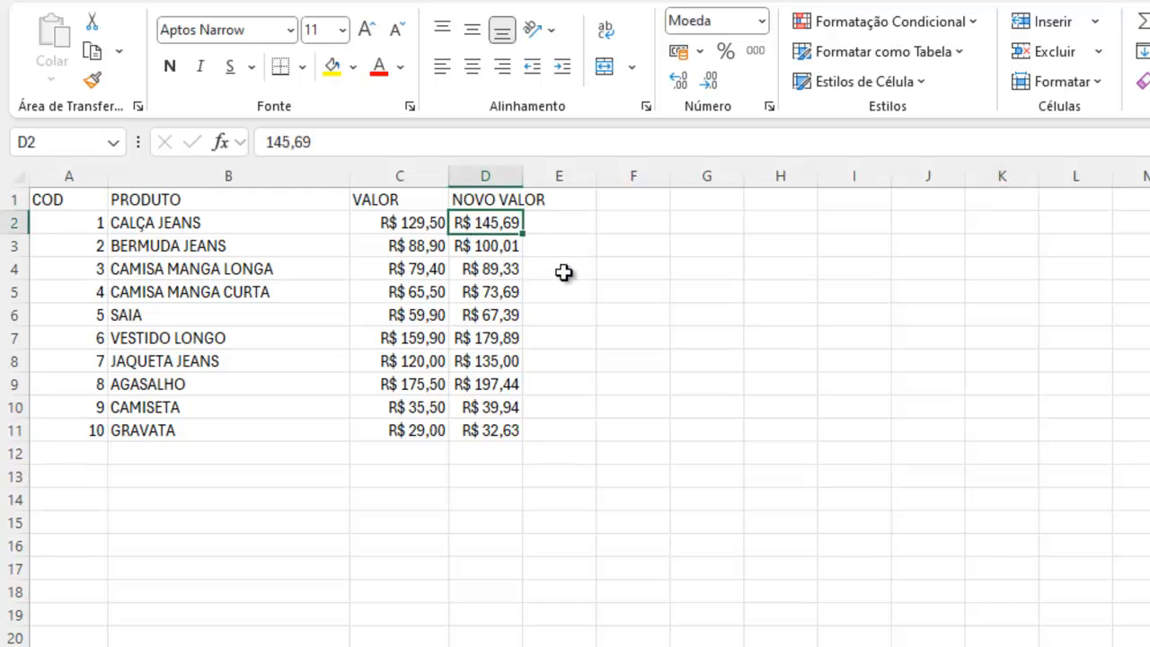